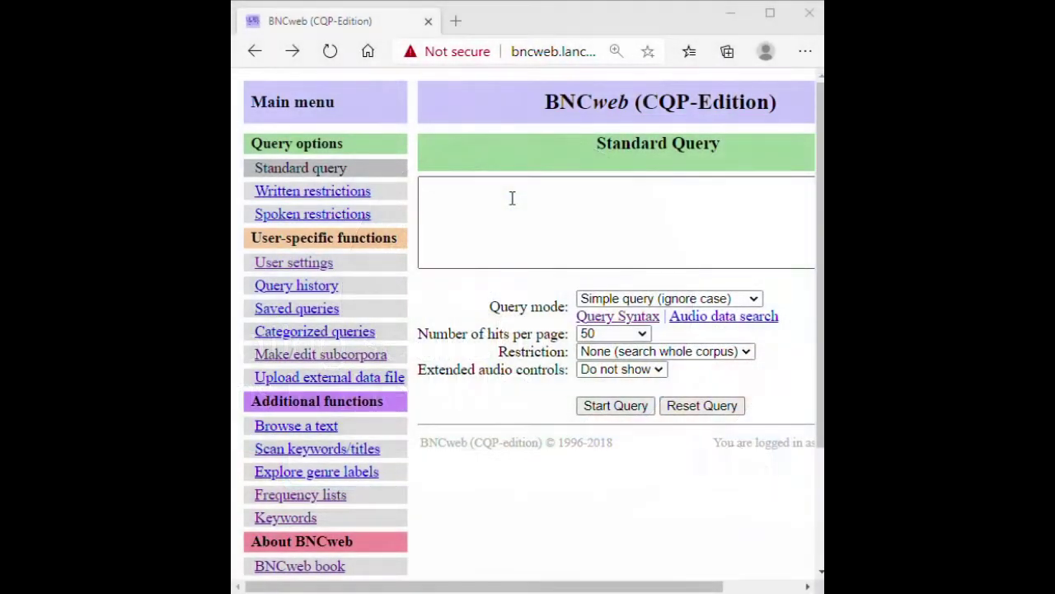
# Search for the lemma {move}, returning 45771 hits in 3349 different texts.
pyautogui.click(512, 198)
pyautogui.write('move')
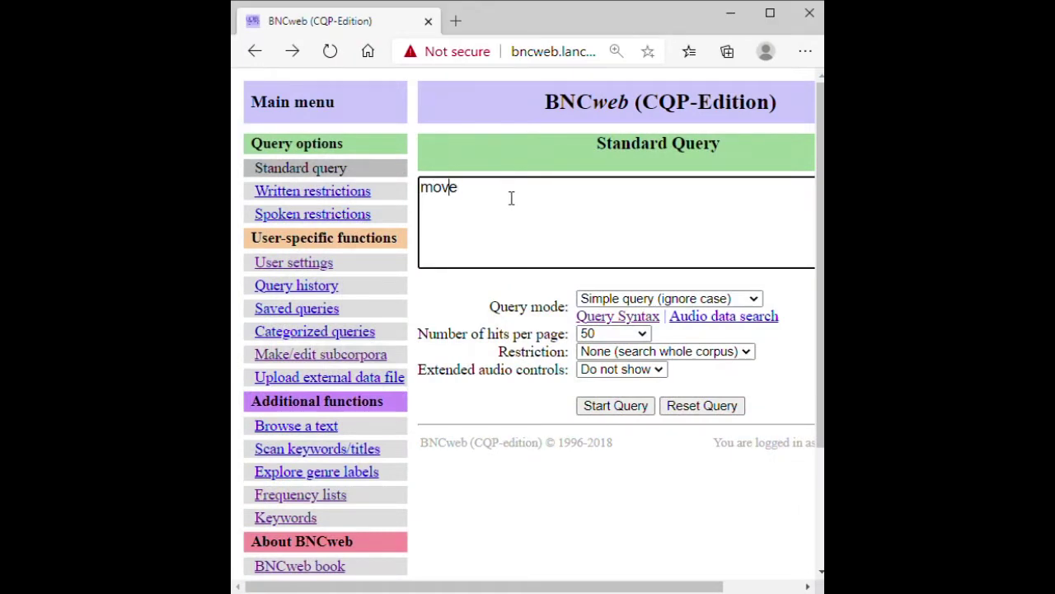
pyautogui.press('Left')
pyautogui.press('Left')
pyautogui.press('Left')
pyautogui.press('Left')
pyautogui.write('{')
pyautogui.press('Right')
pyautogui.press('Right')
pyautogui.press('Right')
pyautogui.press('Right')
pyautogui.write('}')
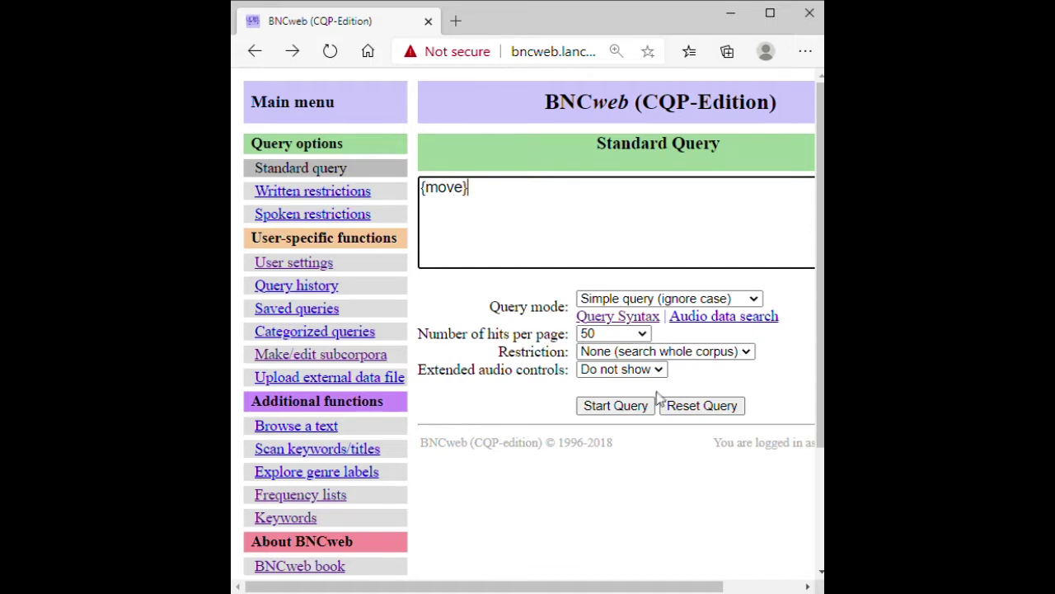
pyautogui.click(627, 406)
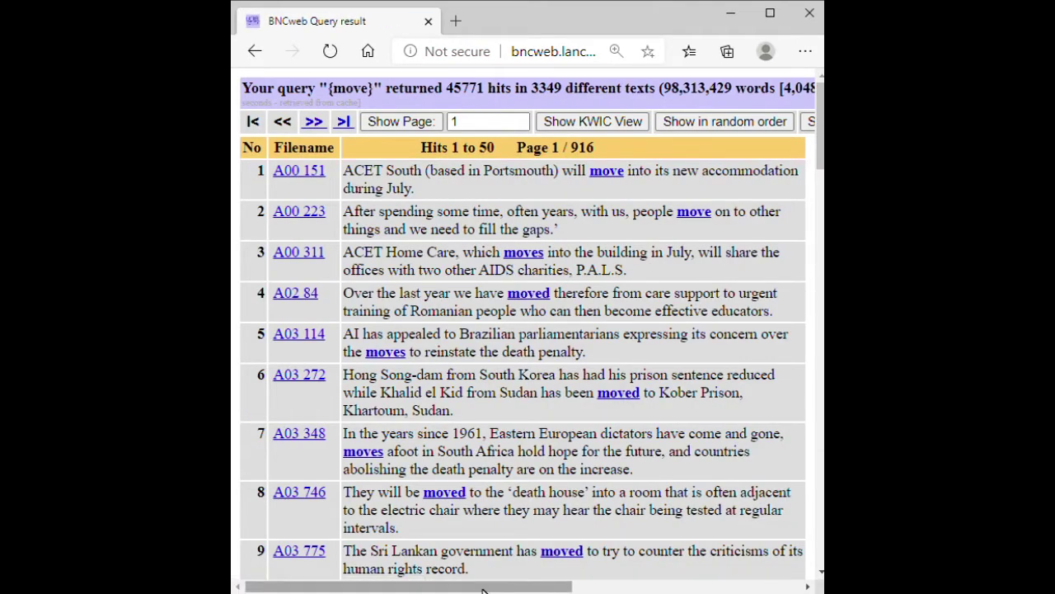
# Break the {move} hits down by word form: move 19730, moved 13873, moving 8637, moves 3531.
pyautogui.moveTo(485, 590); pyautogui.dragTo(718, 590)
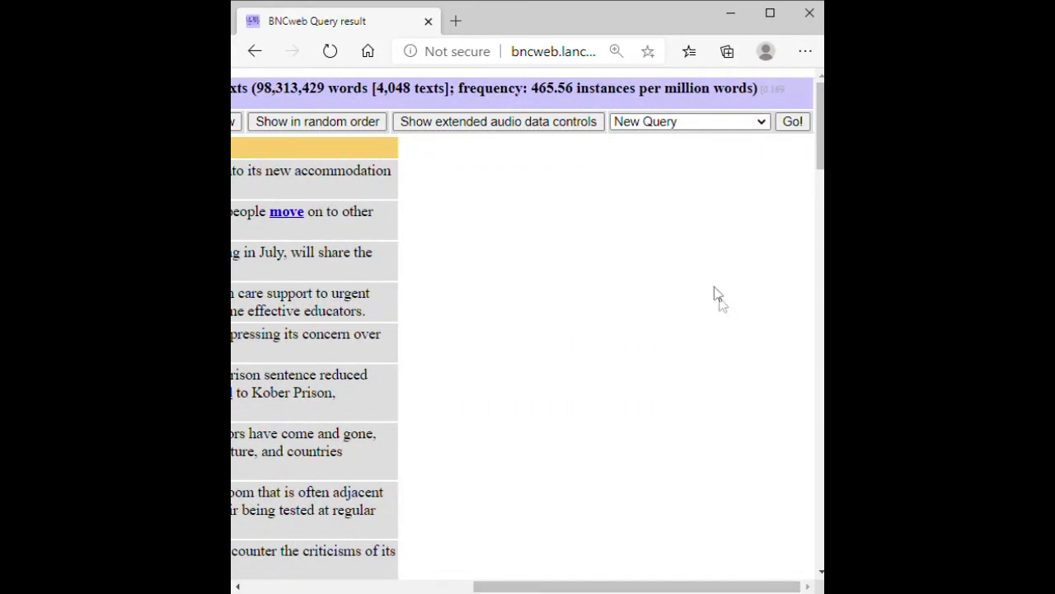
pyautogui.click(740, 123)
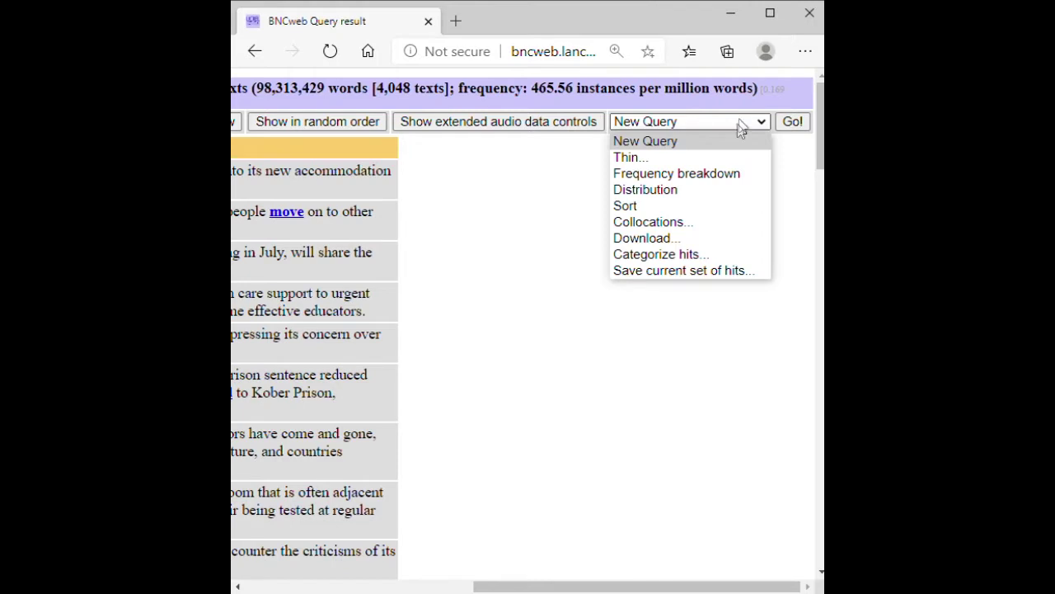
pyautogui.click(709, 173)
pyautogui.click(792, 125)
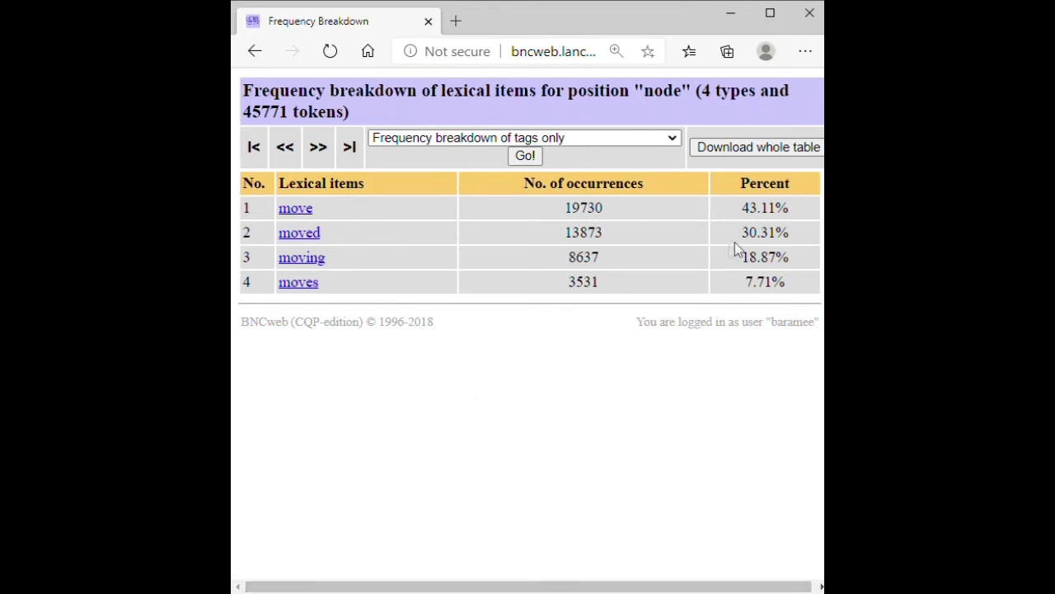
pyautogui.click(631, 137)
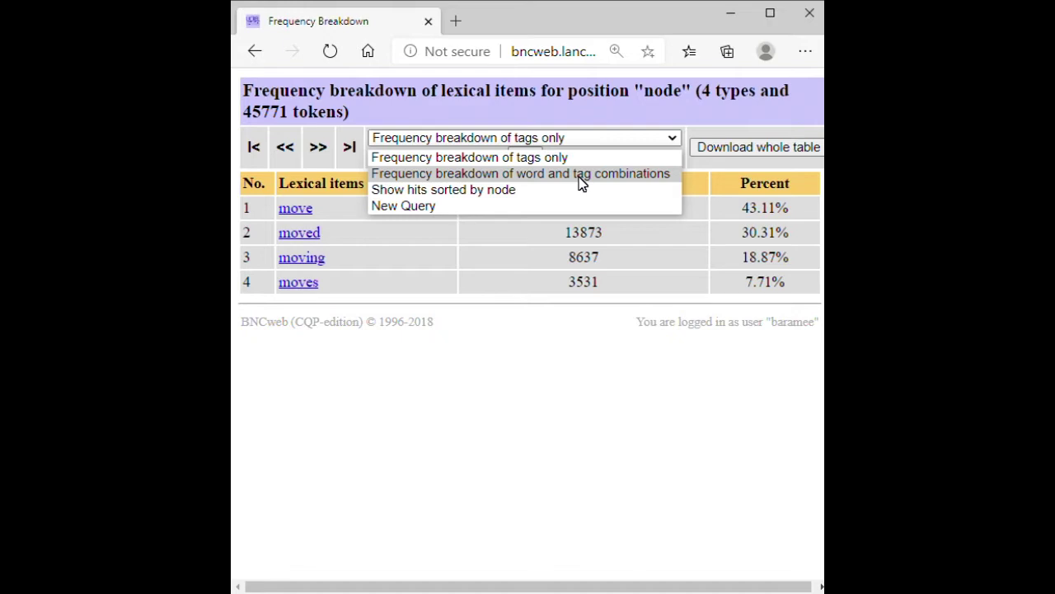
# Show the word-and-tag breakdown of the move hits, 20 types led by move_VVI.
pyautogui.click(581, 174)
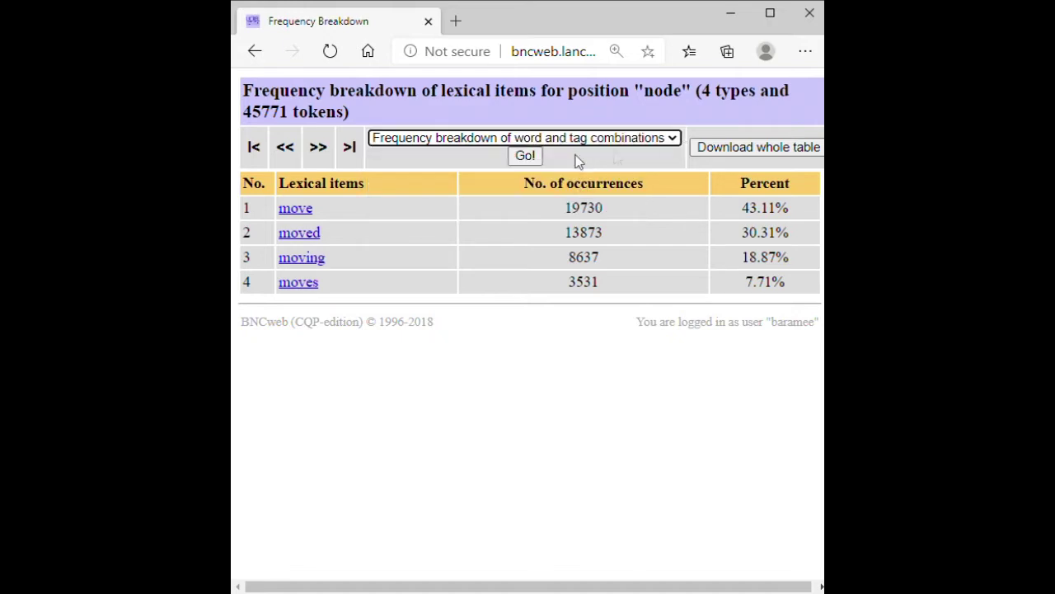
pyautogui.click(519, 158)
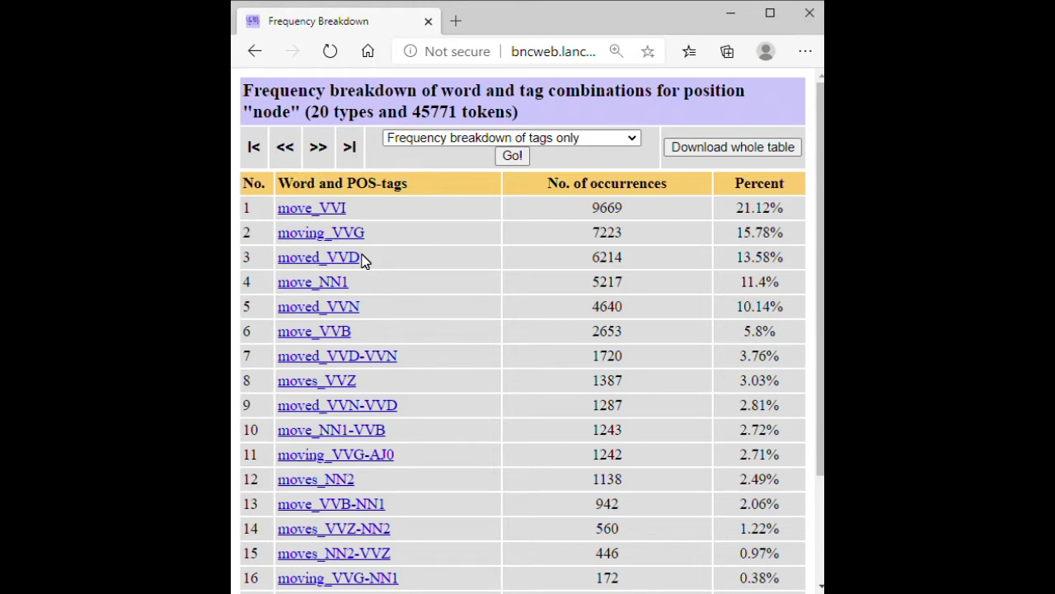
pyautogui.scroll(-1, 355, 285)
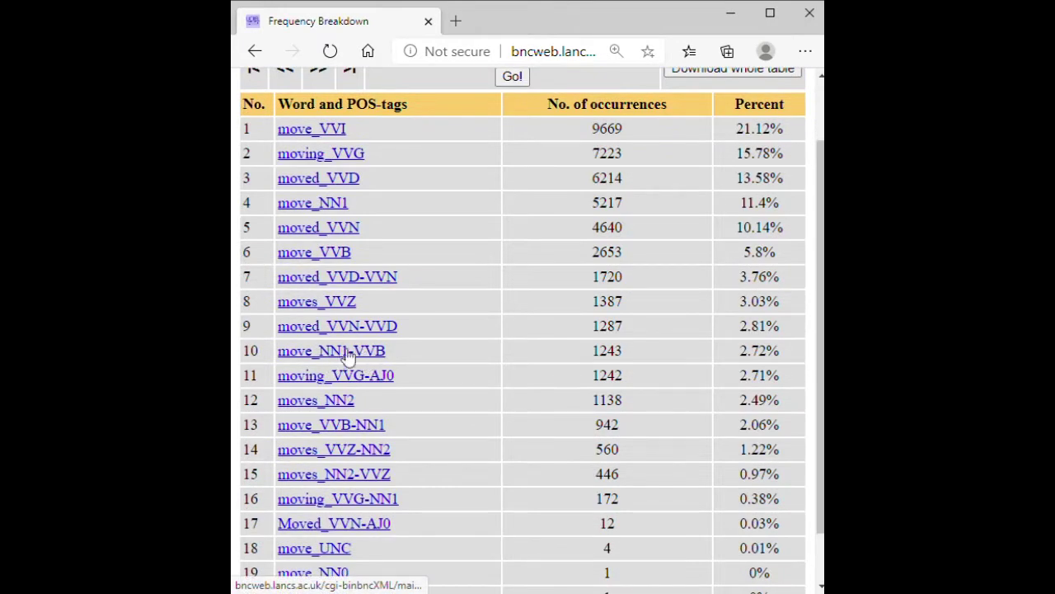
pyautogui.scroll(-1, 404, 554)
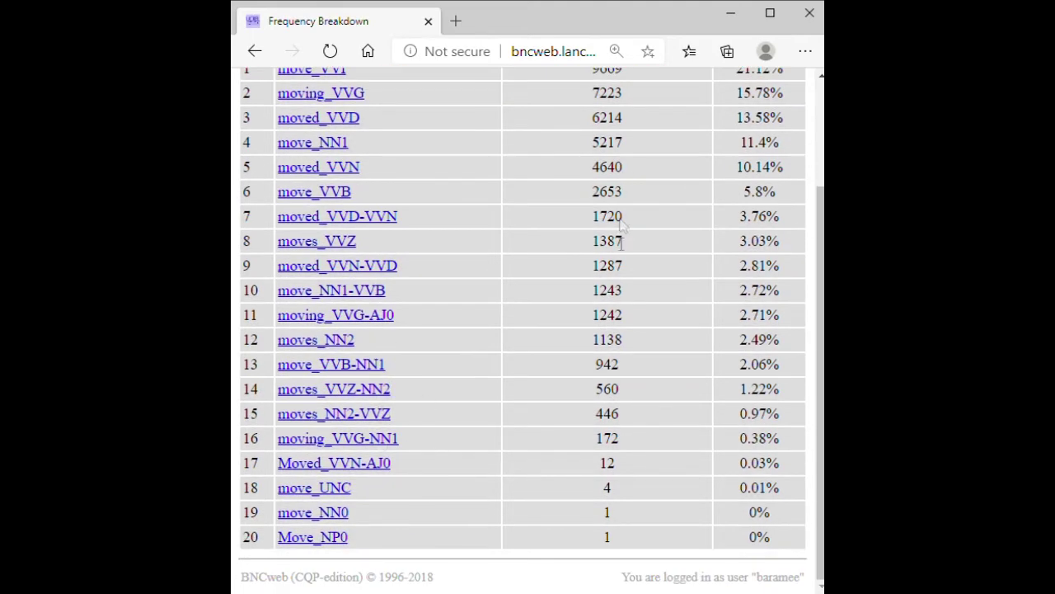
pyautogui.scroll(2, 622, 227)
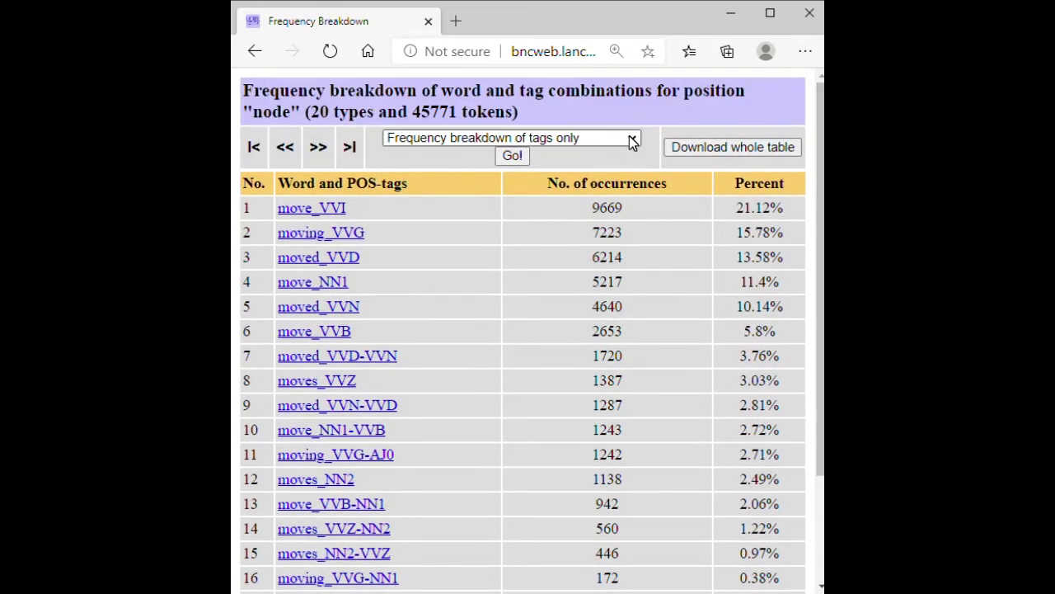
# Choose New Query to return to a fresh Standard Query form.
pyautogui.click(631, 140)
pyautogui.click(513, 207)
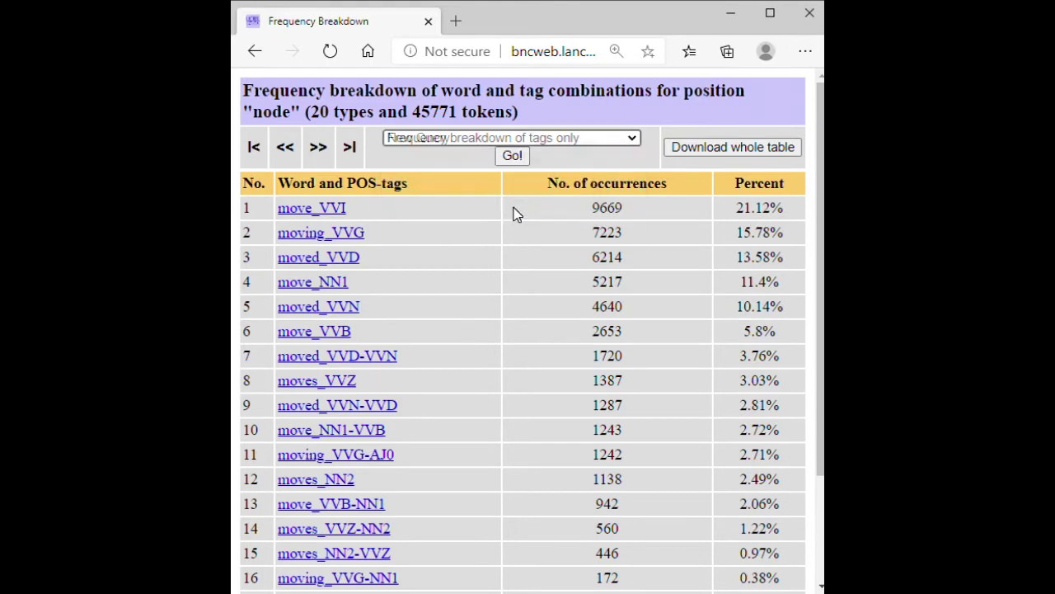
pyautogui.click(513, 155)
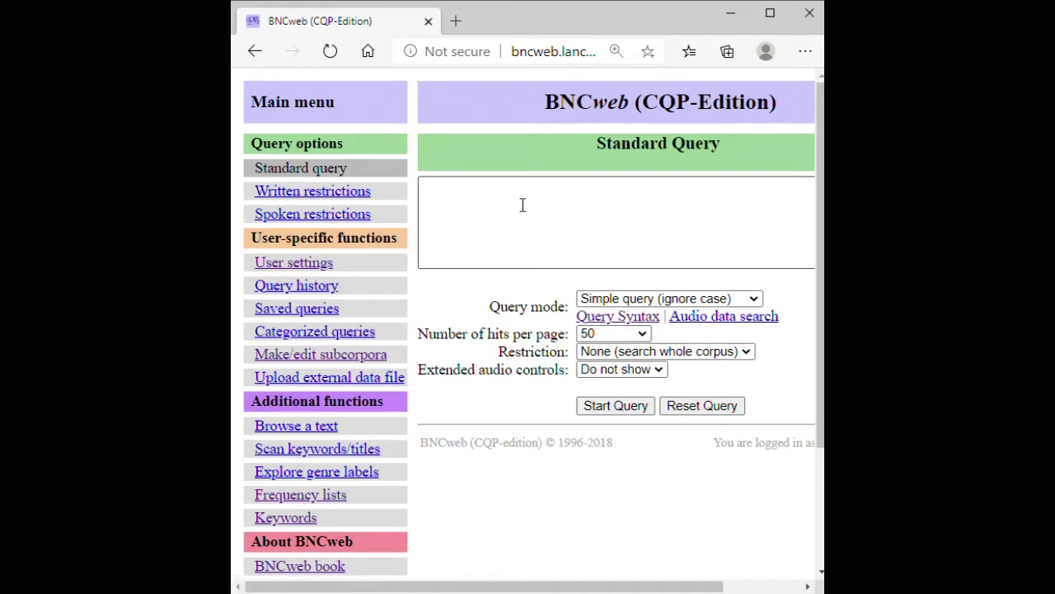
# Try the queries {move/V} and {move/N}, then go back to an empty query form.
pyautogui.click(523, 206)
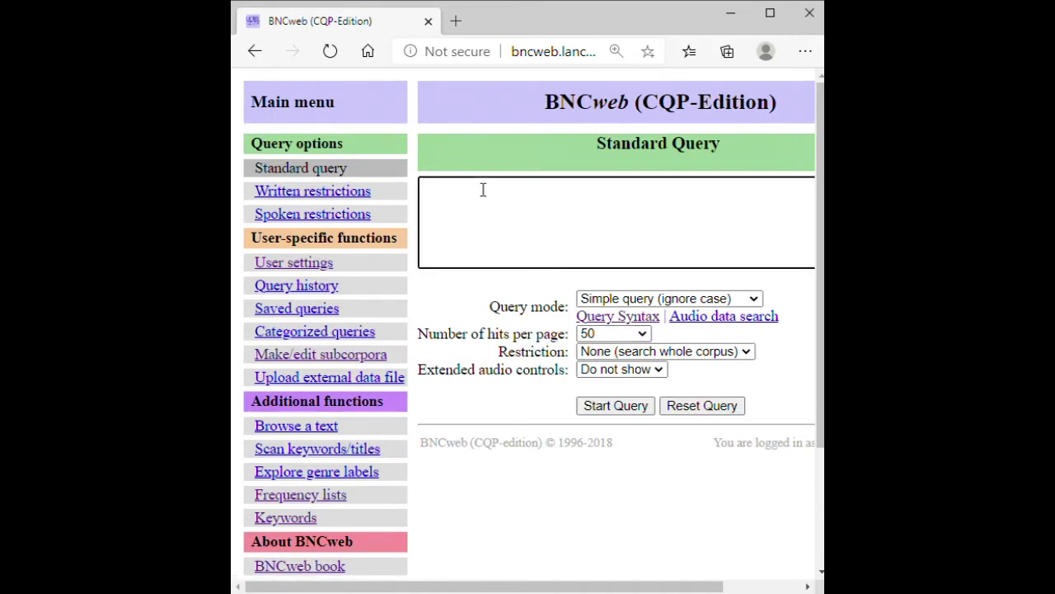
pyautogui.write('{move')
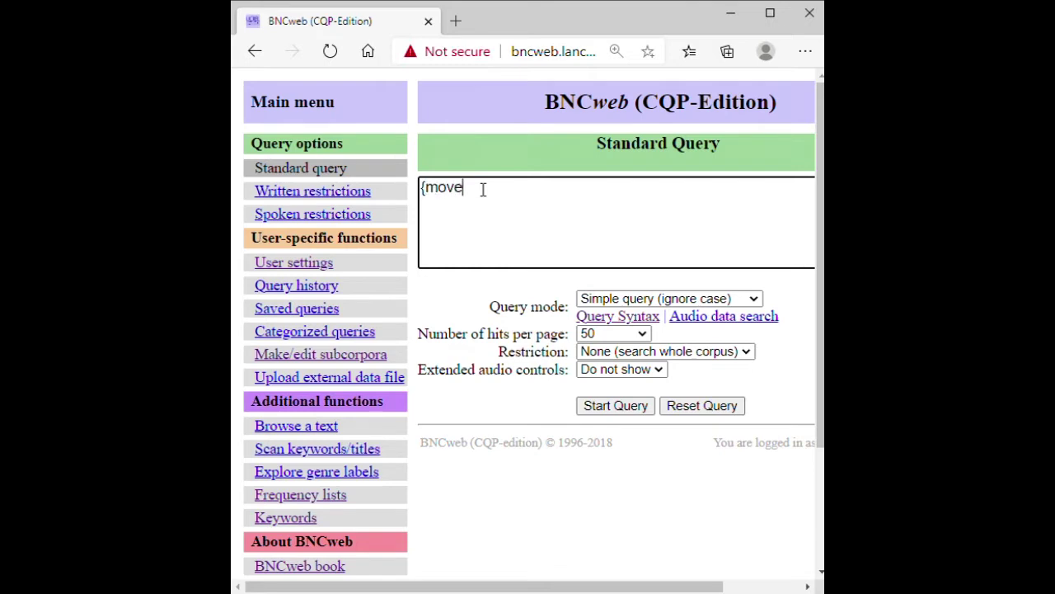
pyautogui.write('/')
pyautogui.press('BackSpace')
pyautogui.write('/V}')
pyautogui.press('BackSpace')
pyautogui.write('N')
pyautogui.hotkey('alt', 'Left')
# Try the ?, * and + wildcards in the query box, deleting each one.
pyautogui.write('?')
pyautogui.press('BackSpace')
pyautogui.write('*')
pyautogui.press('BackSpace')
pyautogui.write('+')
pyautogui.press('BackSpace')
# Enter the wildcard query *ness and run the search.
pyautogui.write('ness')
pyautogui.press('Left')
pyautogui.press('Left')
pyautogui.press('Left')
pyautogui.press('Left')
pyautogui.write('*')
pyautogui.press('Right')
pyautogui.press('Right')
pyautogui.click(625, 410)
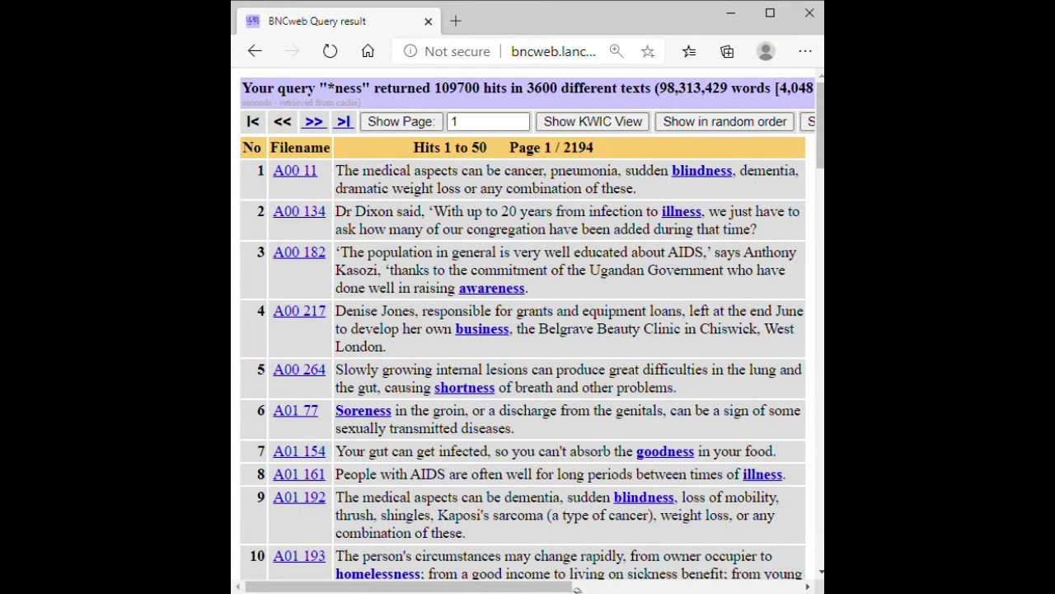
# Break down the *ness hits: 2697 types, topped by business with 35079 occurrences.
pyautogui.moveTo(404, 587); pyautogui.dragTo(522, 587)
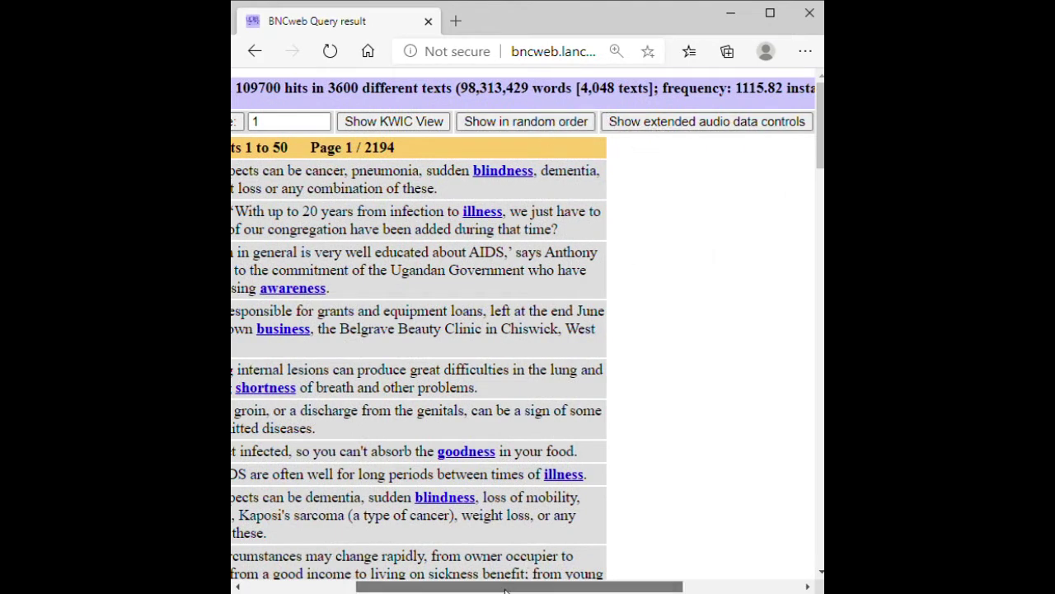
pyautogui.moveTo(518, 587); pyautogui.dragTo(639, 587)
pyautogui.click(729, 125)
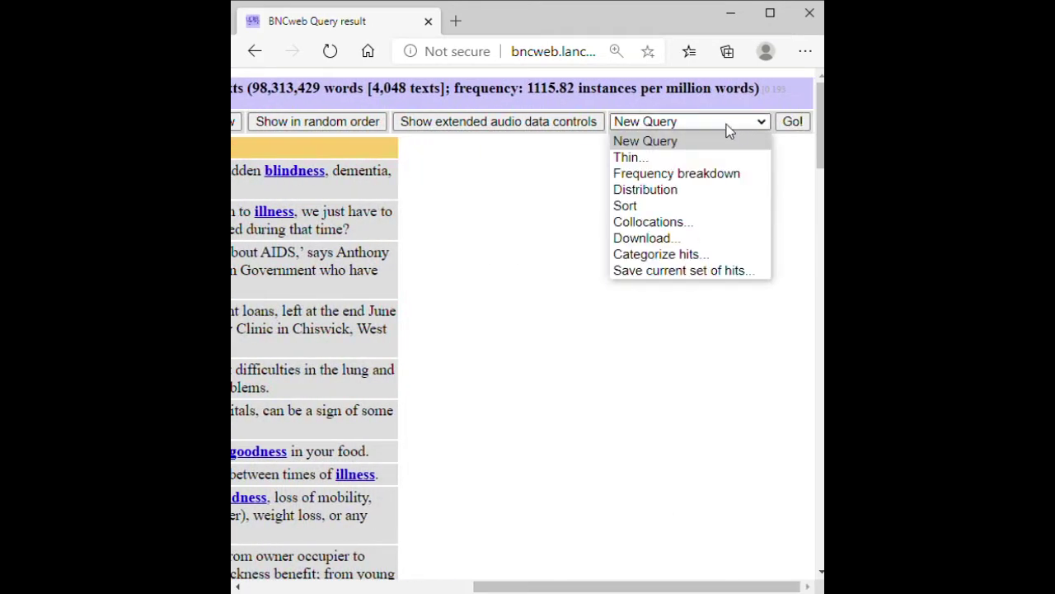
pyautogui.click(698, 176)
pyautogui.click(793, 121)
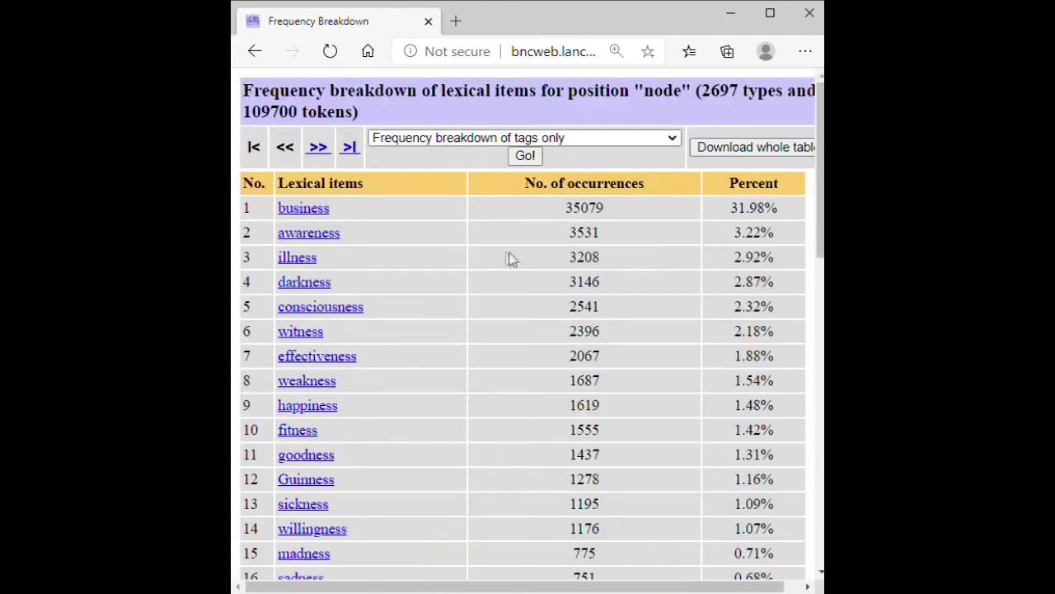
pyautogui.scroll(-8, 470, 239)
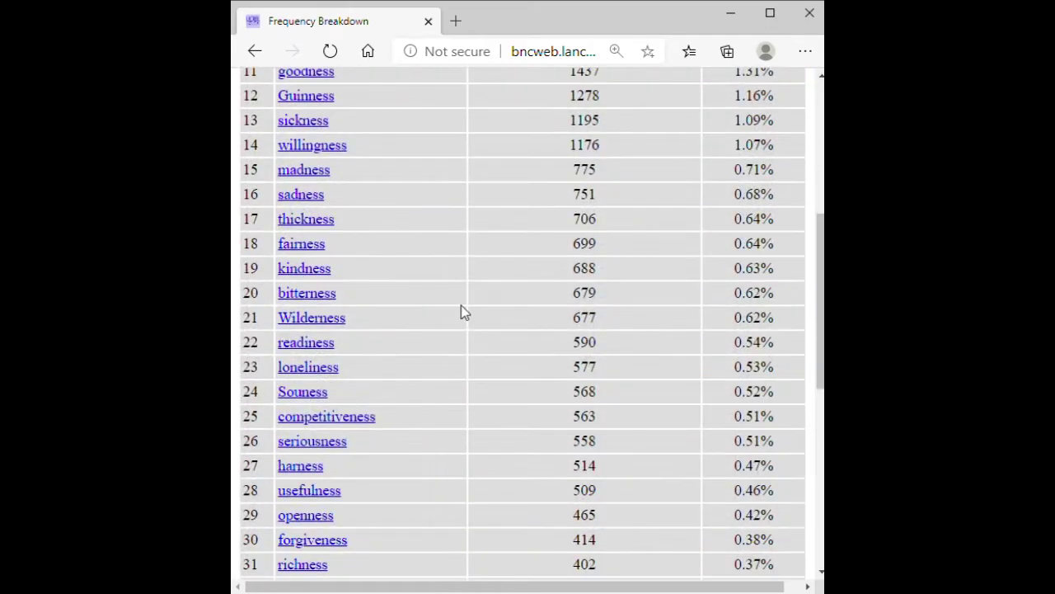
pyautogui.scroll(8, 473, 380)
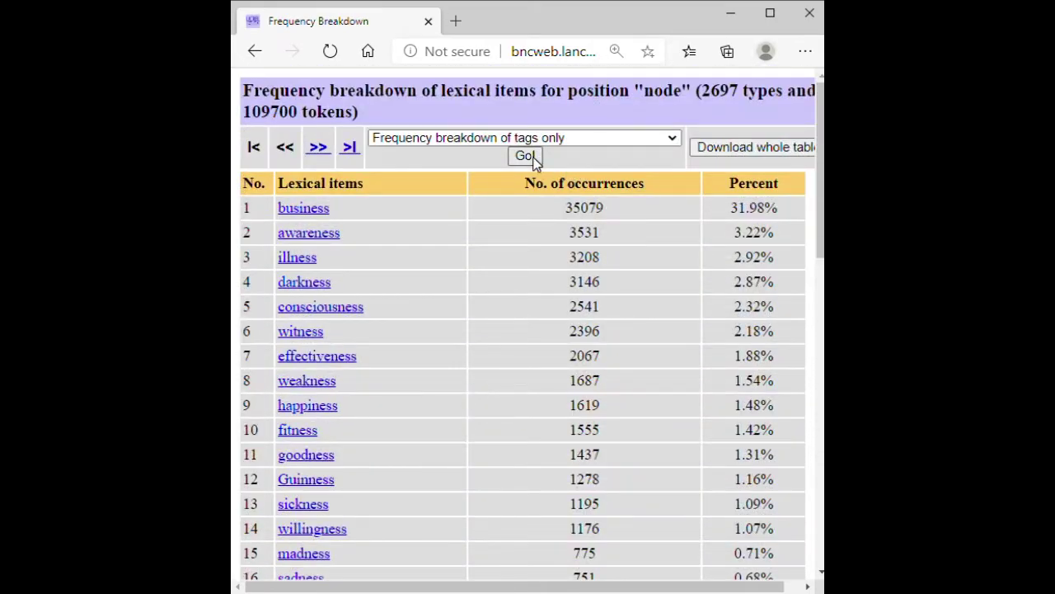
# Select New Query to get back to an empty Standard Query form.
pyautogui.click(673, 141)
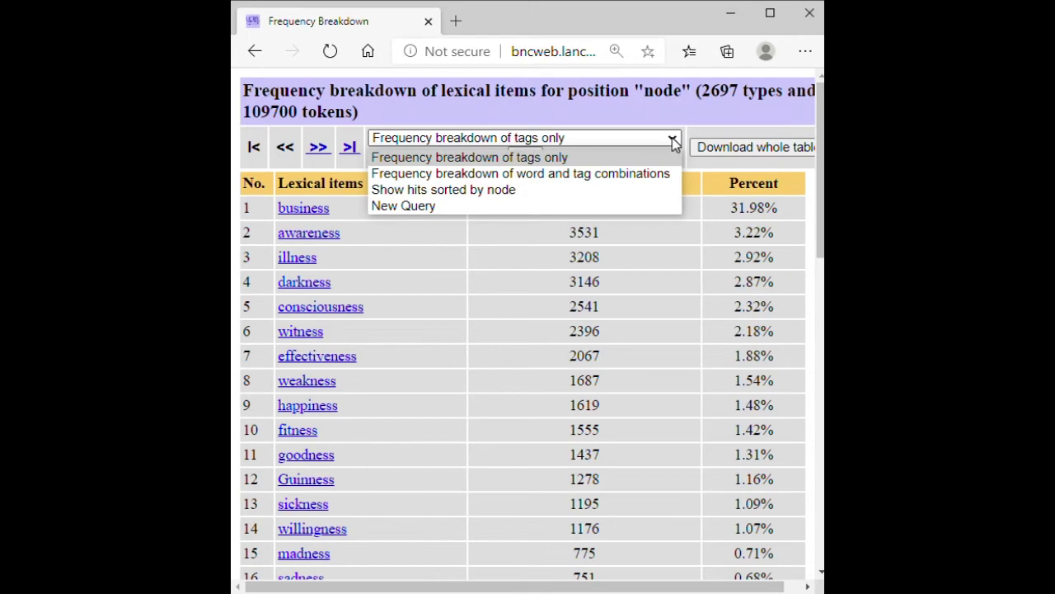
pyautogui.click(472, 208)
pyautogui.click(522, 157)
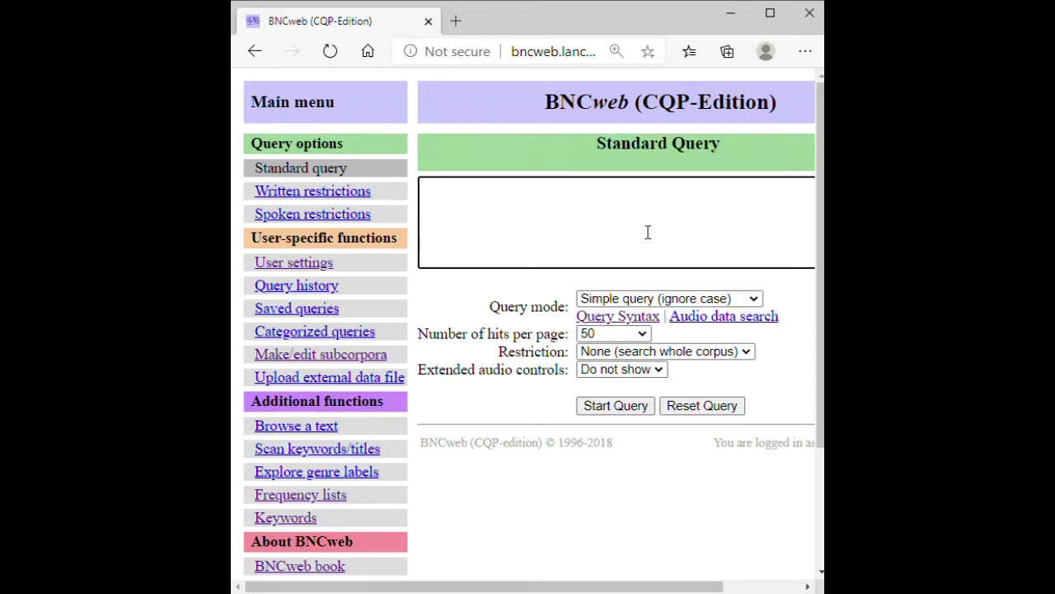
# Search for *some_AJ0, getting 4419 hits in 1525 texts like troublesome, gruesome and handsome.
pyautogui.write('*som')
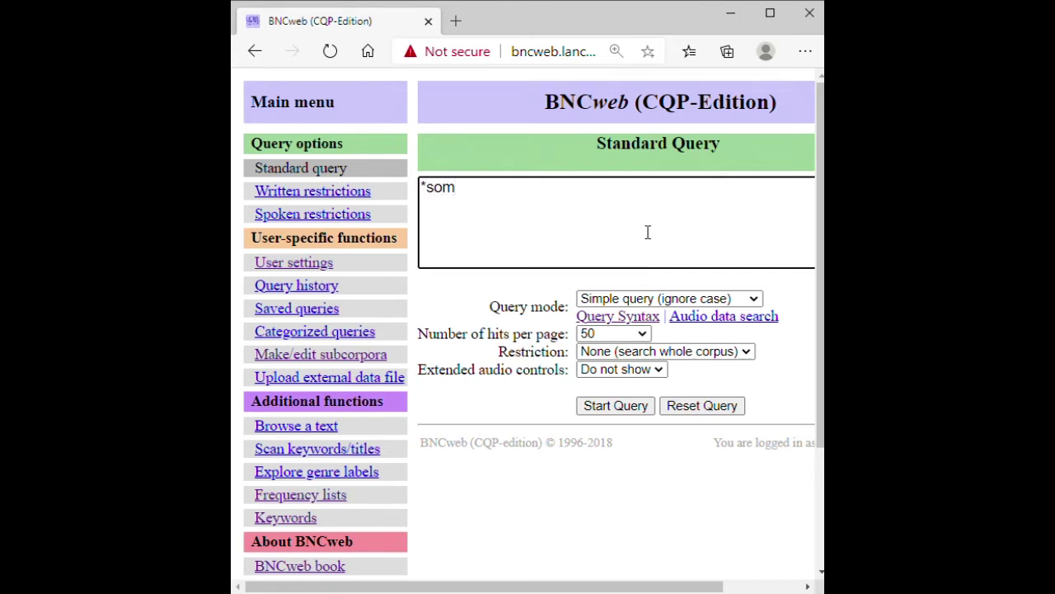
pyautogui.write('e _AJ0')
pyautogui.click(623, 415)
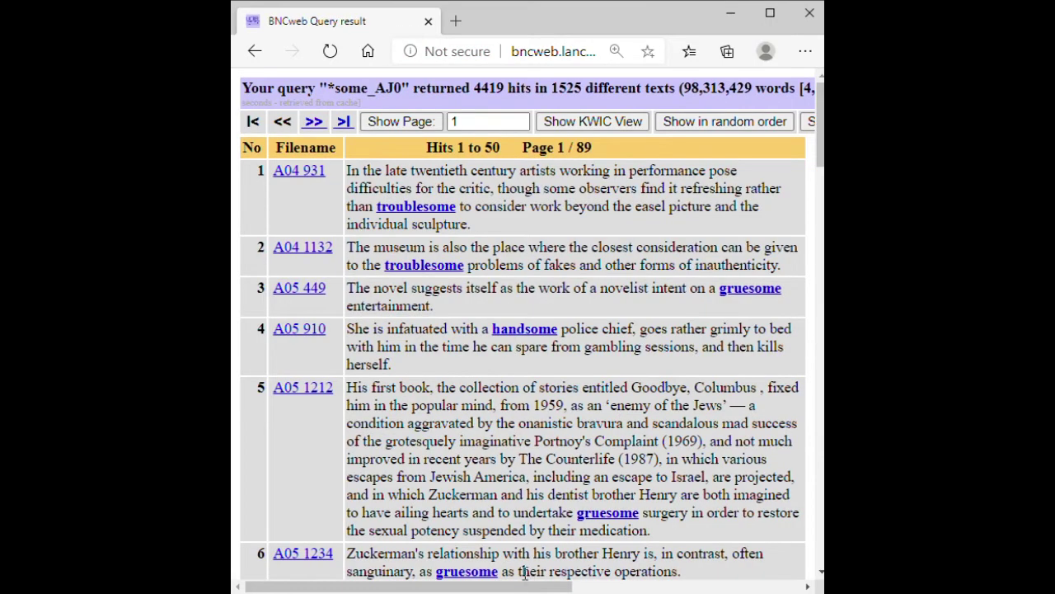
pyautogui.moveTo(525, 587); pyautogui.dragTo(726, 587)
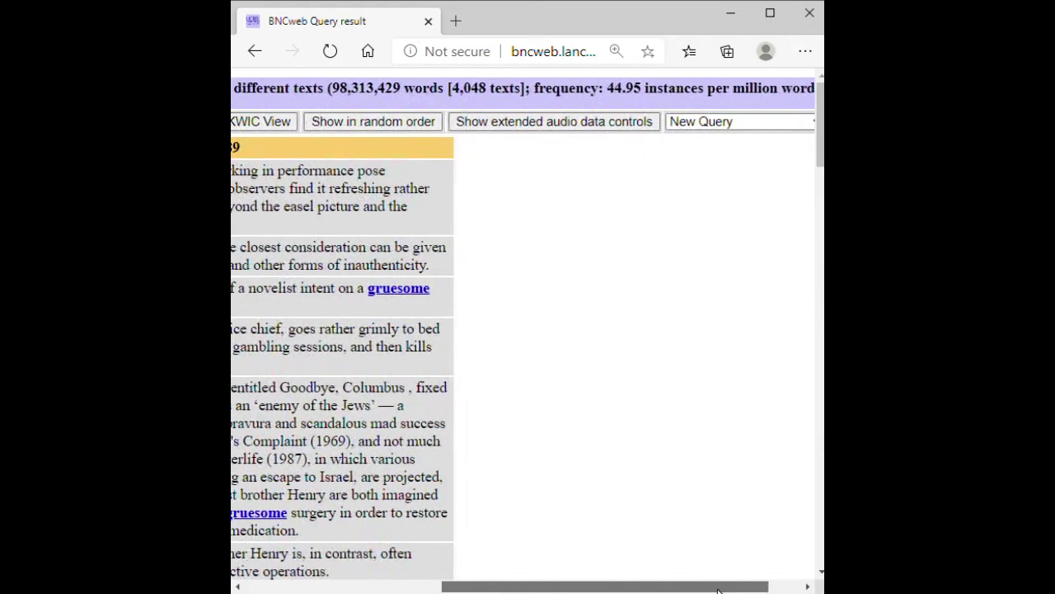
pyautogui.click(769, 125)
# Show the frequency breakdown of the -some adjectives, led by handsome at 1577, then choose New Query.
pyautogui.click(720, 174)
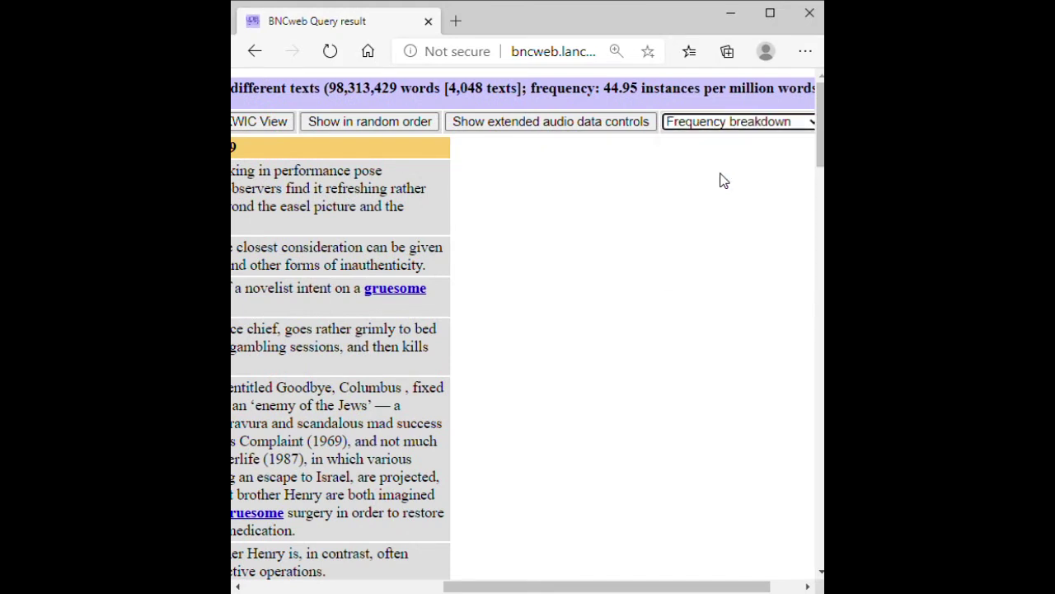
pyautogui.moveTo(551, 587); pyautogui.dragTo(580, 587)
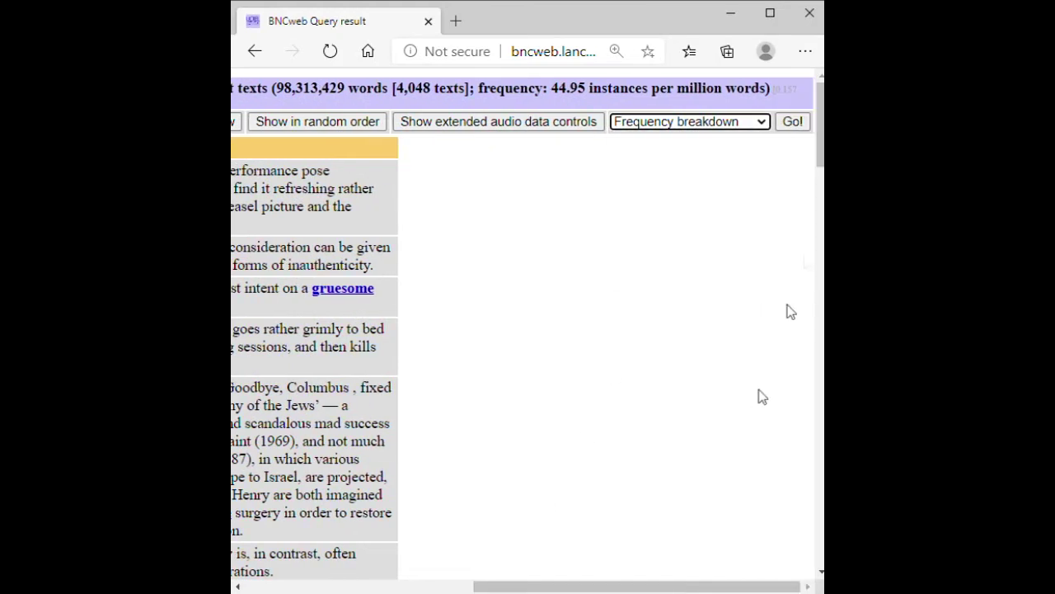
pyautogui.click(793, 124)
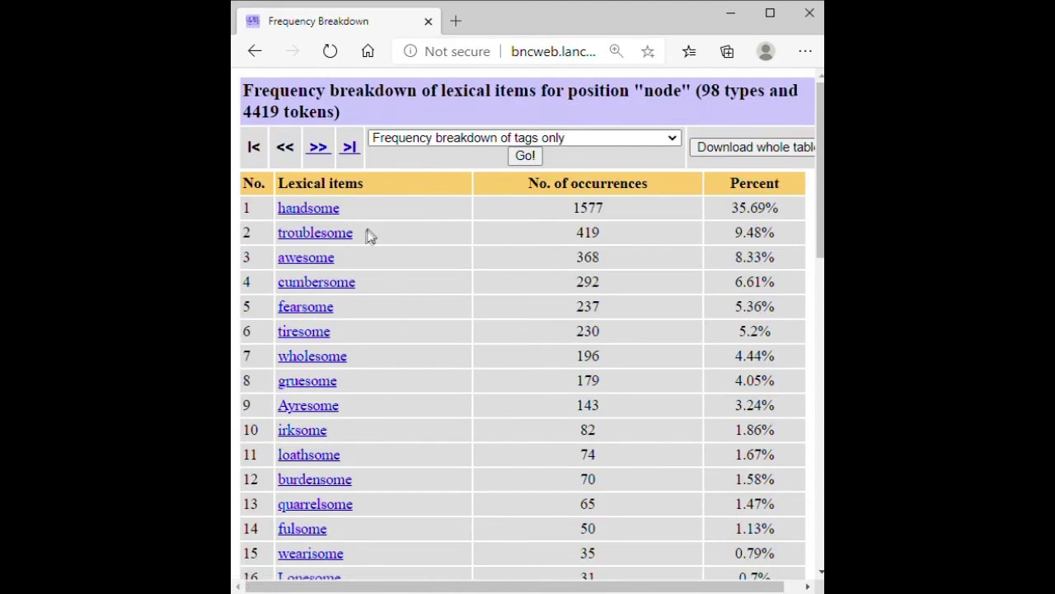
pyautogui.scroll(-5, 369, 236)
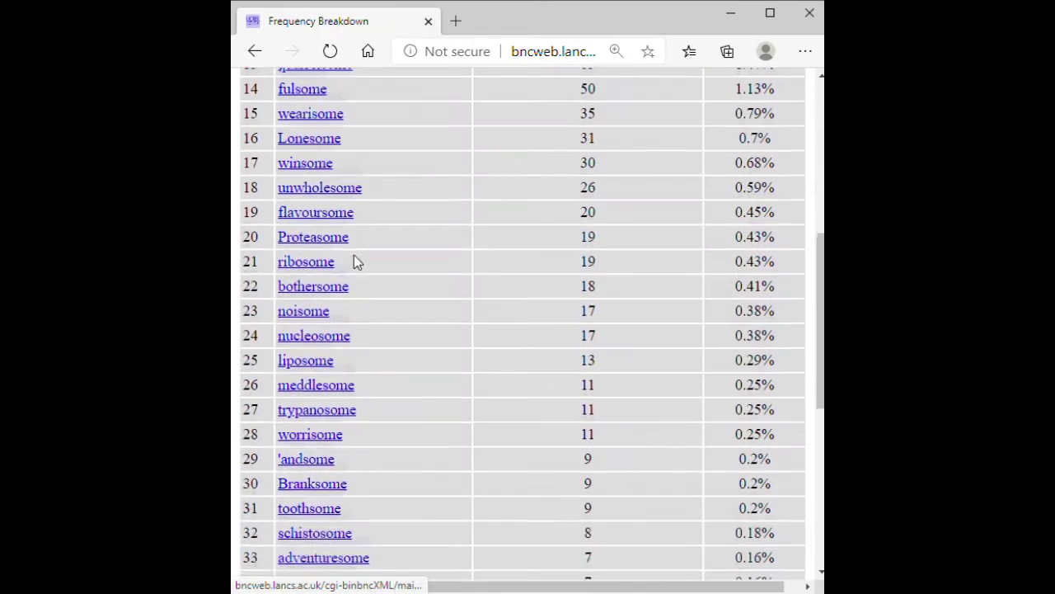
pyautogui.scroll(-6, 355, 261)
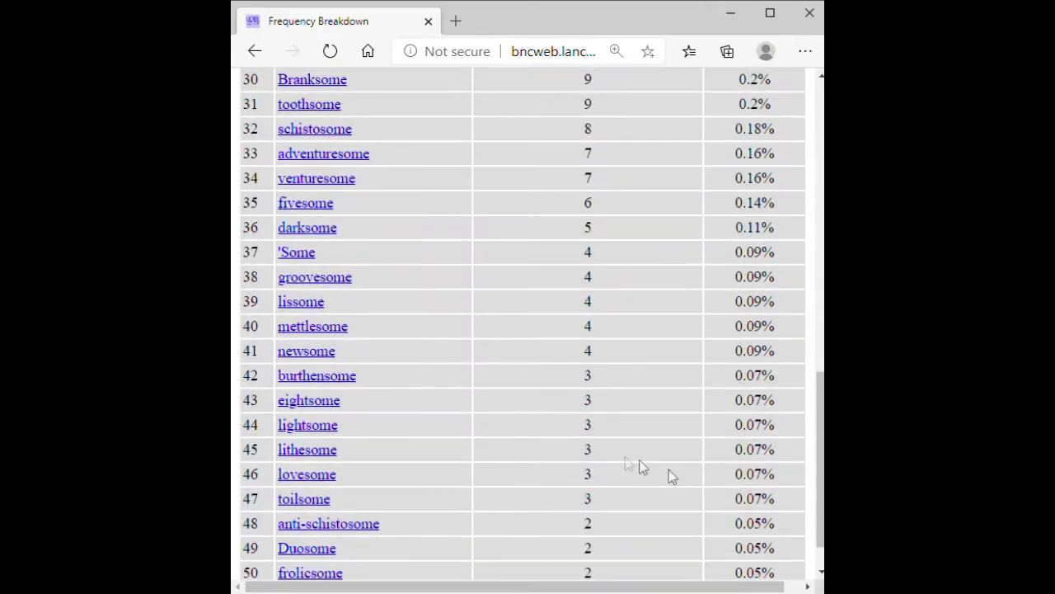
pyautogui.scroll(12, 668, 470)
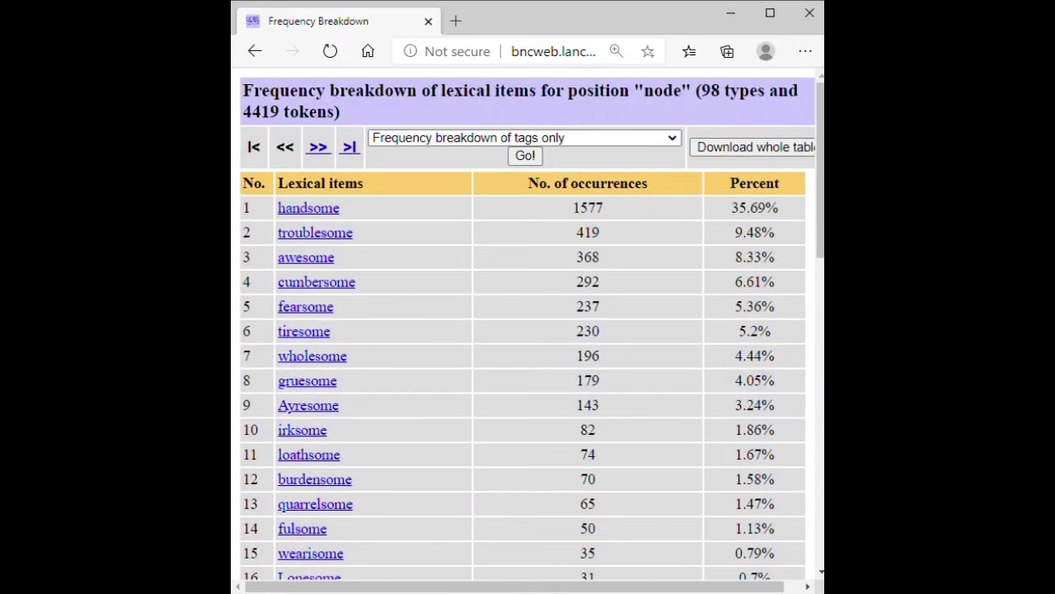
pyautogui.click(654, 137)
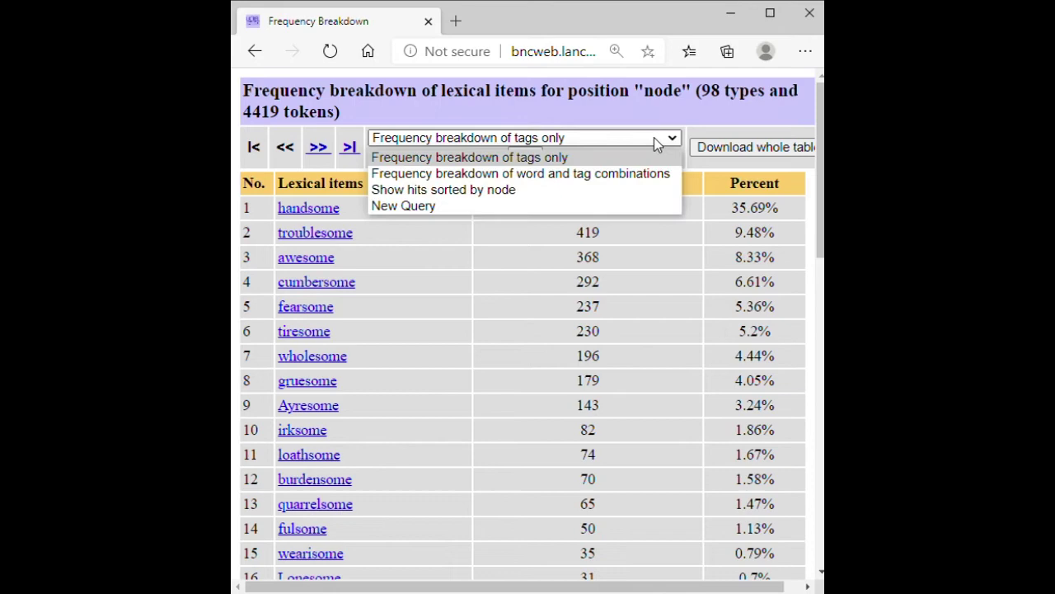
pyautogui.click(490, 205)
# Open a new query form and enter ai n't in the Standard Query box.
pyautogui.click(524, 157)
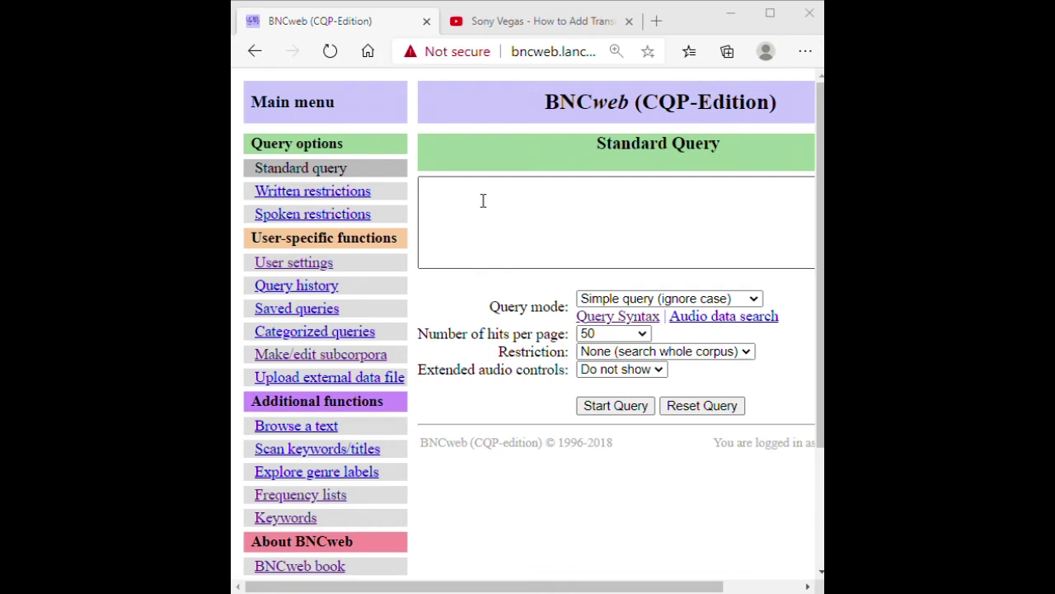
pyautogui.click(483, 200)
pyautogui.write("ain't")
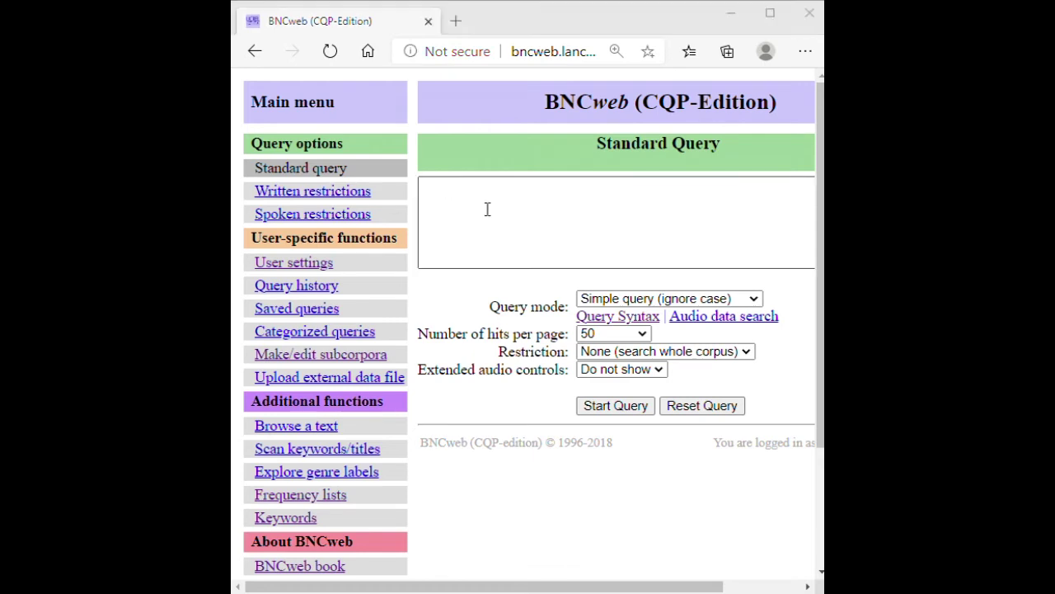
pyautogui.click(487, 210)
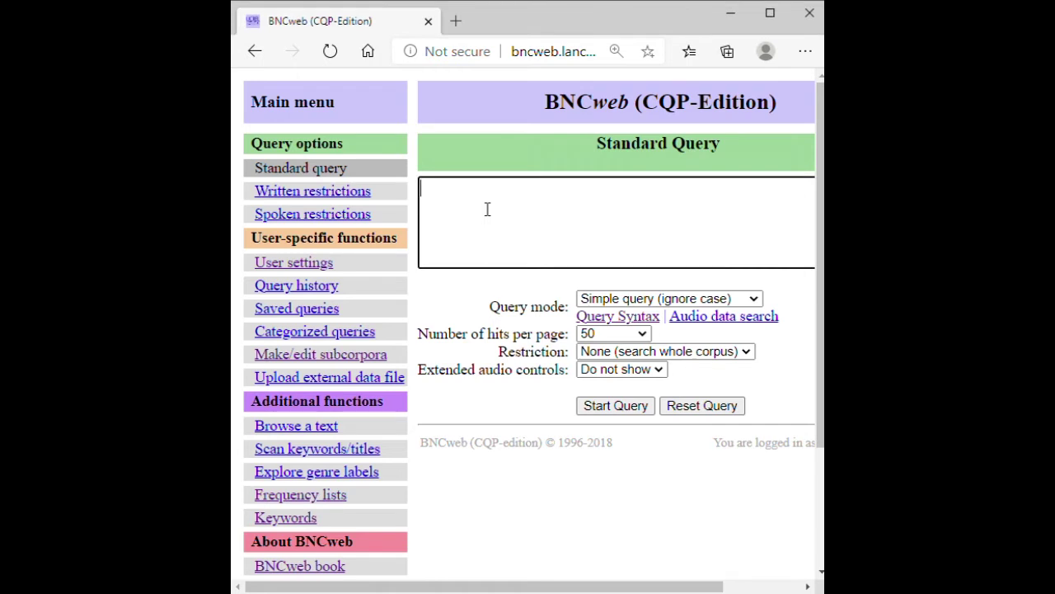
pyautogui.write("ai n't")
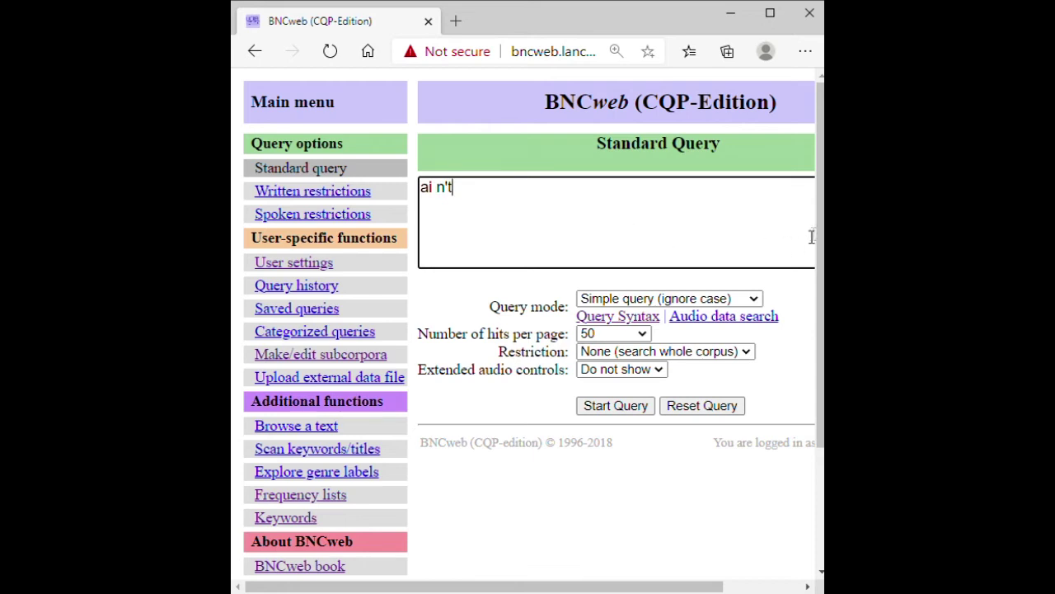
pyautogui.press('Left')
pyautogui.press('Left')
pyautogui.press('Left')
# Run the ai n't query (3537 hits in 429 texts) and return to a blank query form.
pyautogui.click(607, 409)
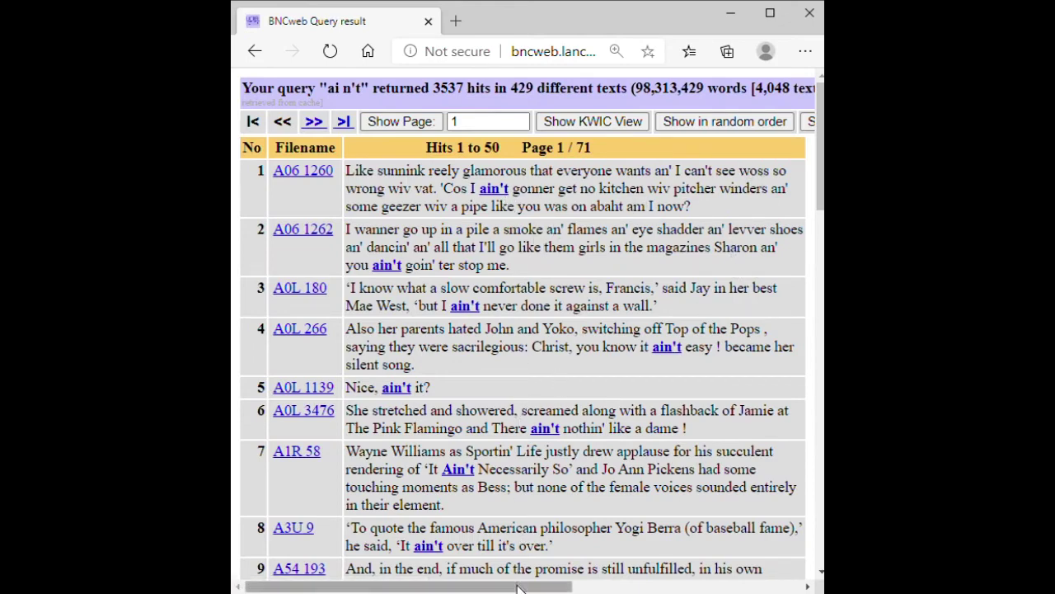
pyautogui.moveTo(519, 586); pyautogui.dragTo(748, 585)
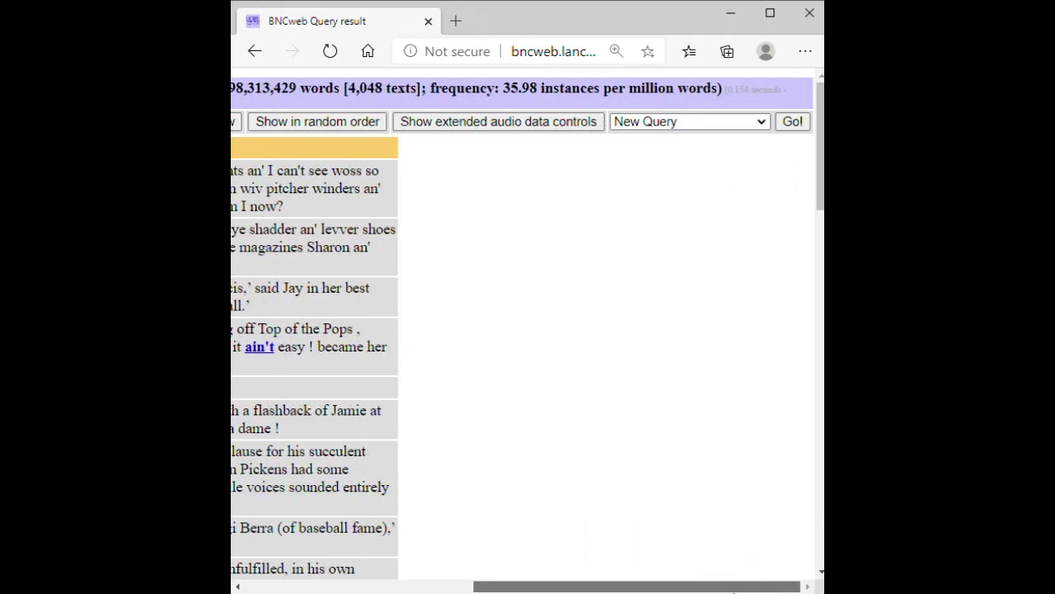
pyautogui.click(796, 126)
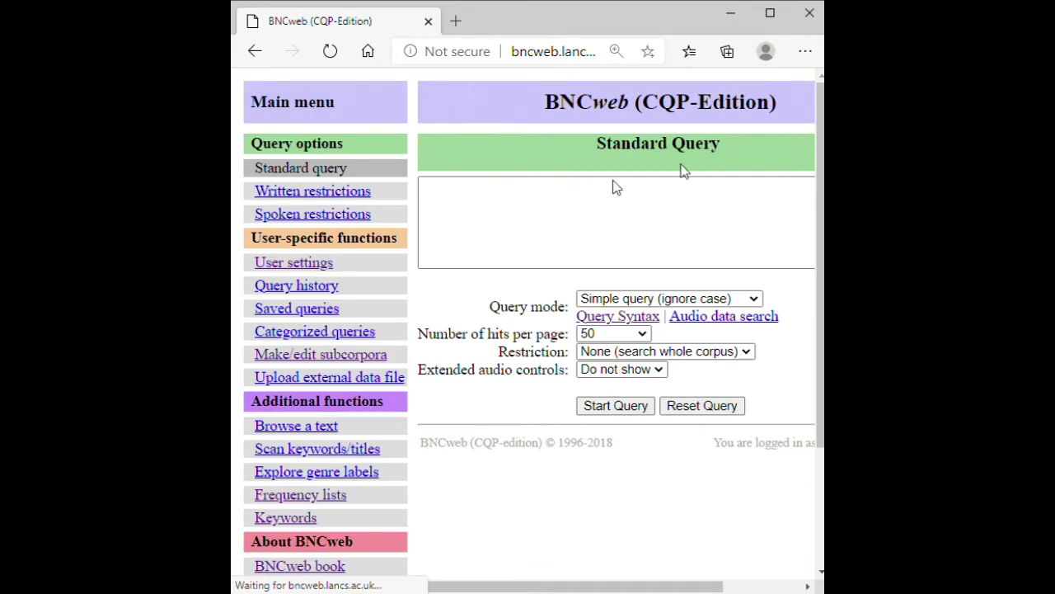
# Enter the query {way} (to|of) in the query box and run the search.
pyautogui.click(540, 201)
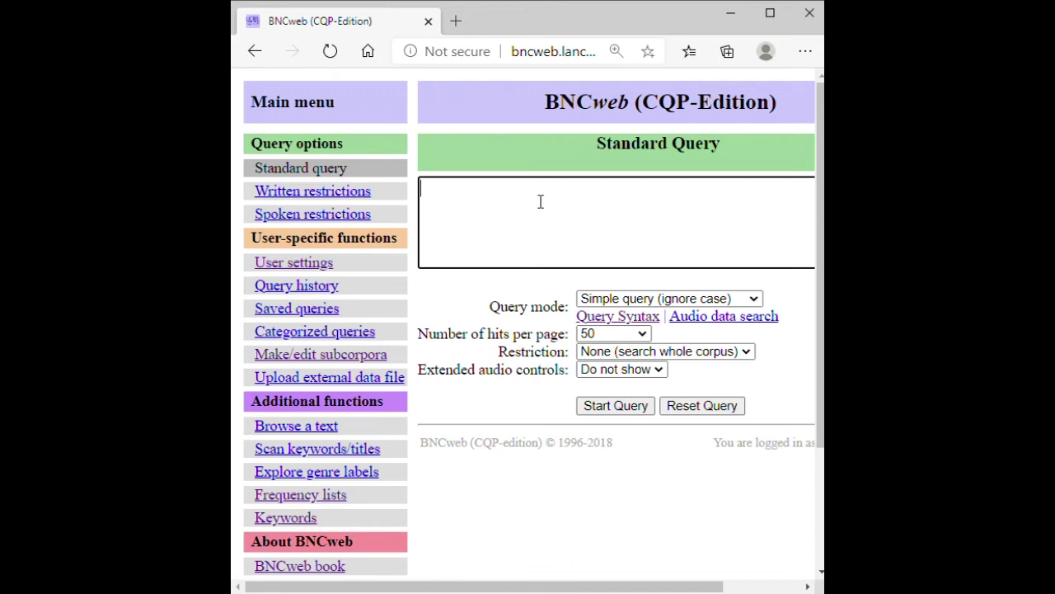
pyautogui.write('way')
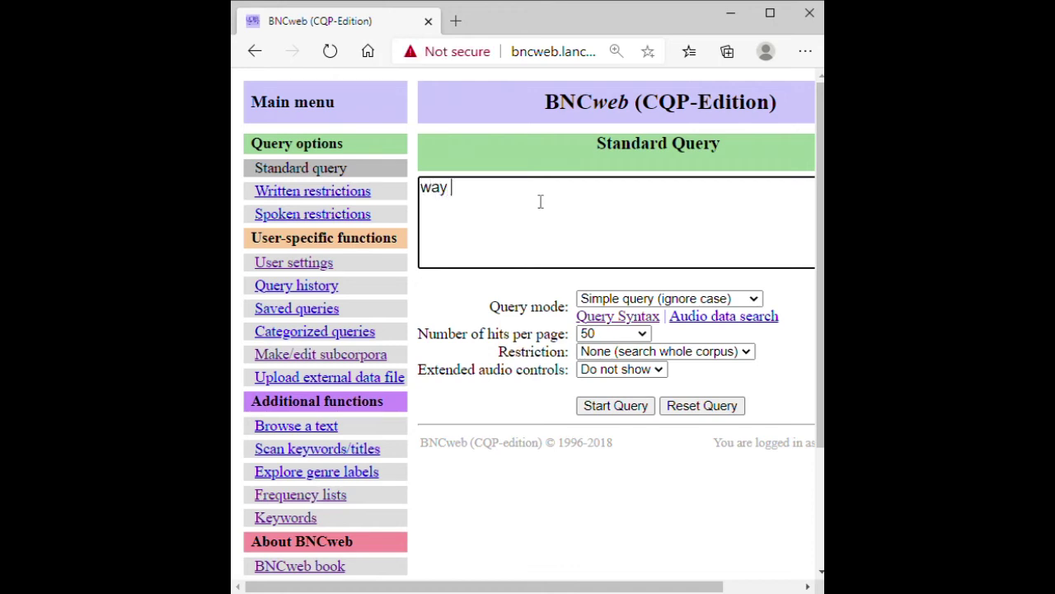
pyautogui.write(' to')
pyautogui.press('BackSpace')
pyautogui.press('BackSpace')
pyautogui.press('BackSpace')
pyautogui.write('of')
pyautogui.press('BackSpace')
pyautogui.write('(to|of)')
pyautogui.click(421, 188)
pyautogui.write('{way}')
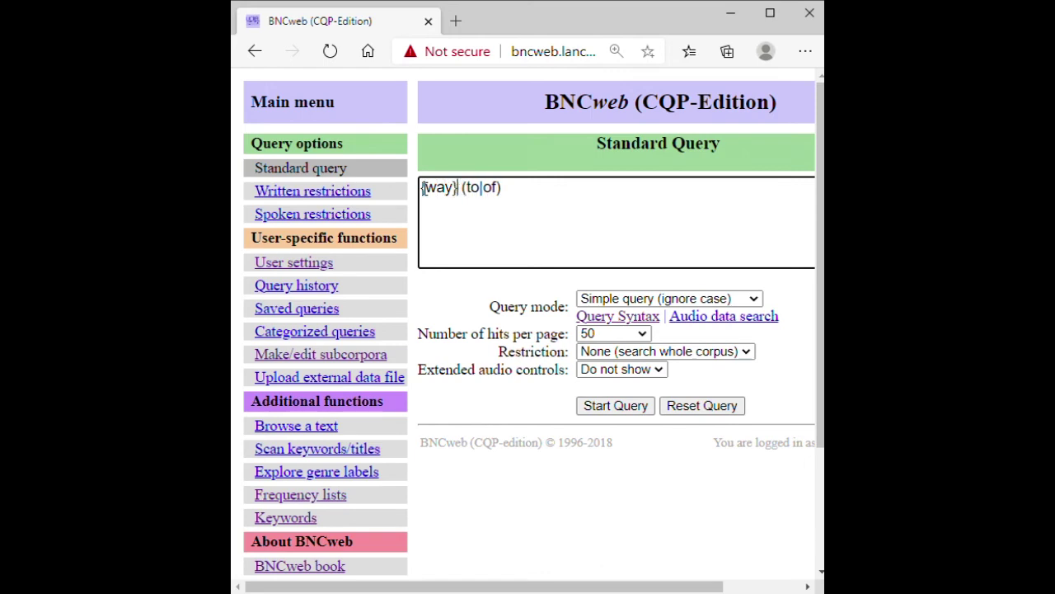
pyautogui.click(630, 411)
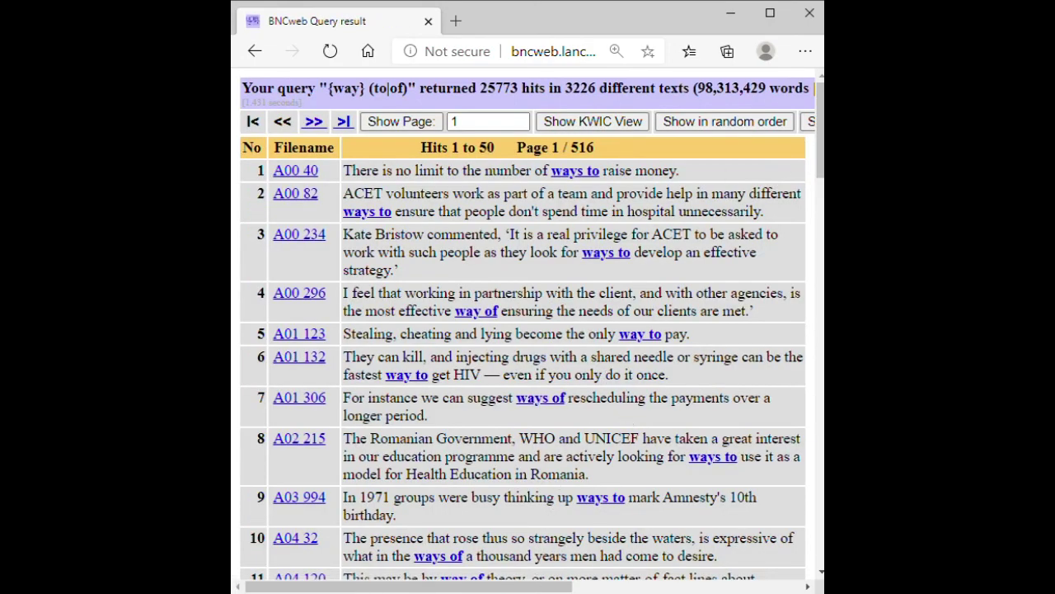
# Show the 25773 {way} (to|of) hits as KWIC lines and scroll across the node words.
pyautogui.moveTo(507, 587)
pyautogui.mouseDown()
pyautogui.moveTo(589, 587)
pyautogui.moveTo(505, 587)
pyautogui.mouseUp()
pyautogui.click(563, 122)
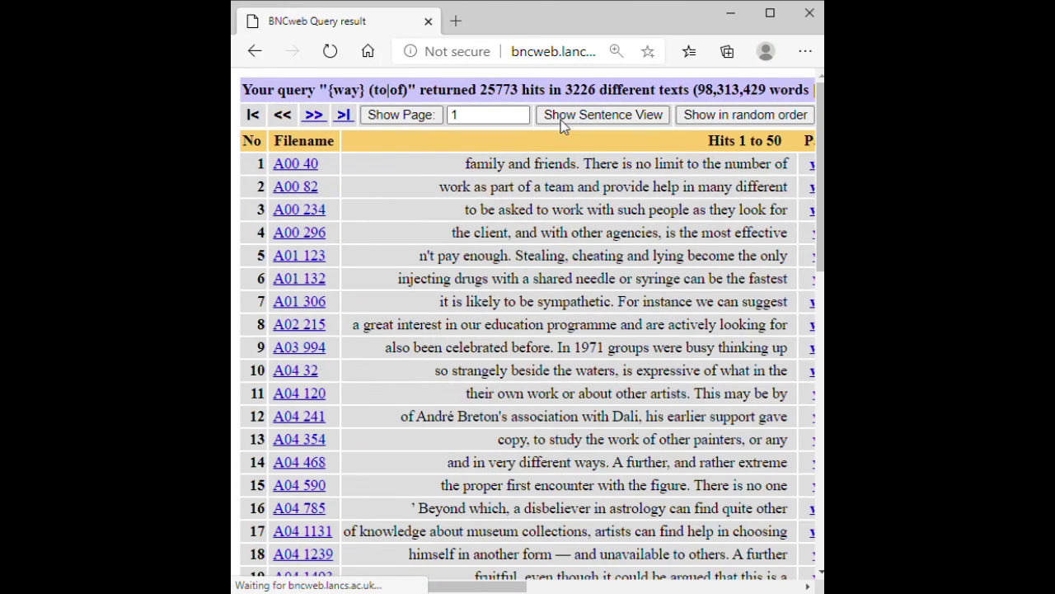
pyautogui.moveTo(487, 587); pyautogui.dragTo(641, 588)
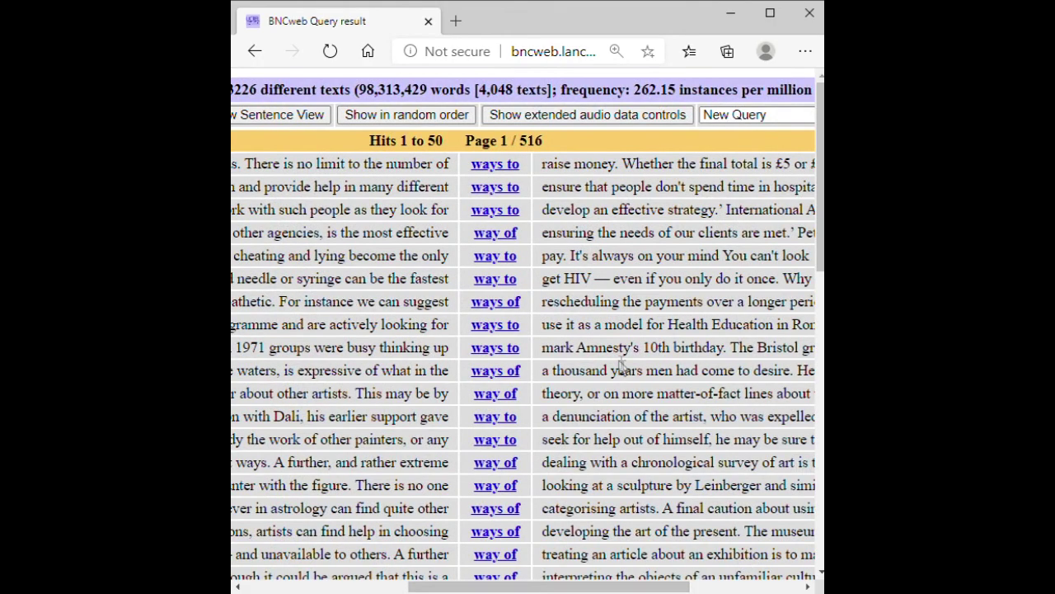
pyautogui.scroll(-2, 624, 368)
pyautogui.scroll(-3, 620, 367)
pyautogui.scroll(6, 607, 376)
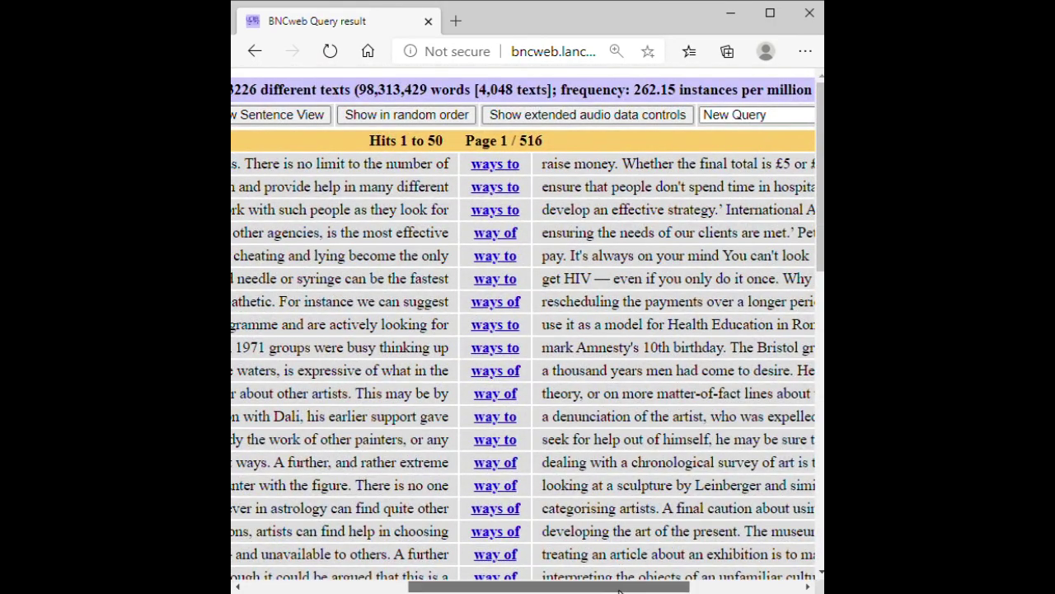
pyautogui.moveTo(629, 588); pyautogui.dragTo(724, 589)
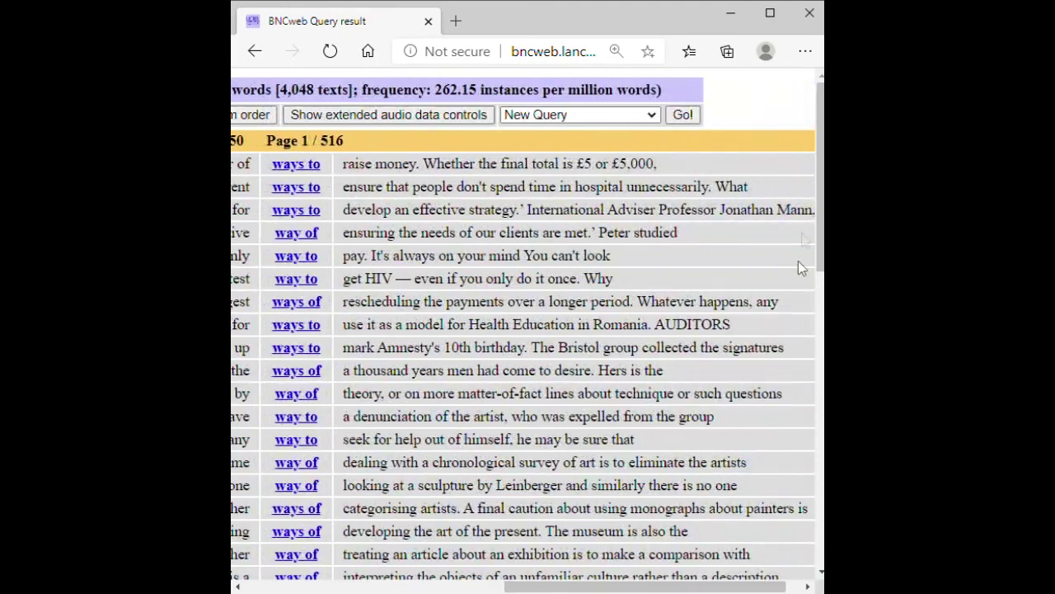
pyautogui.click(683, 115)
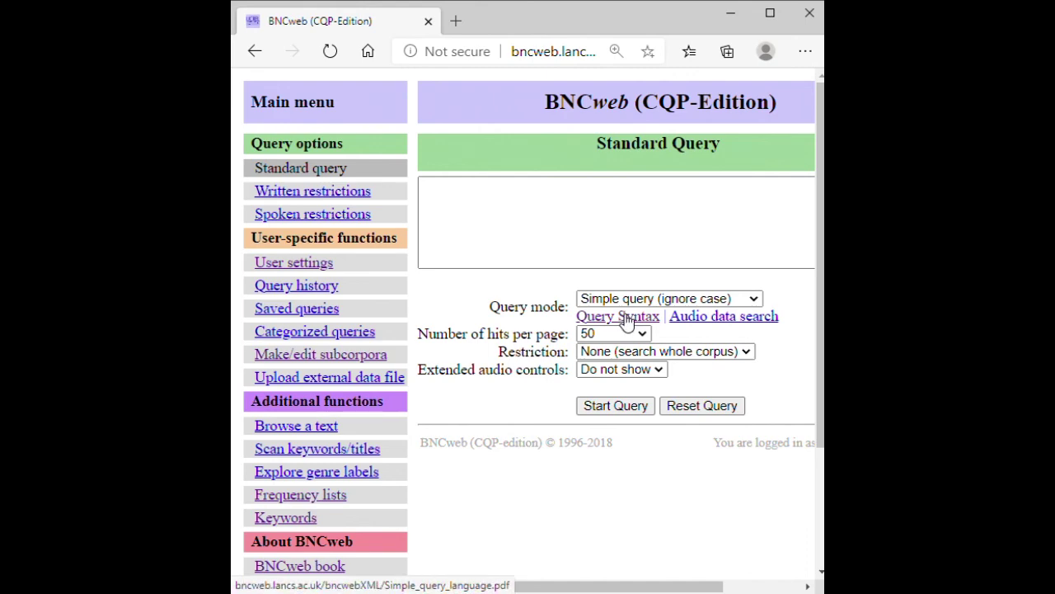
# Open the Simple Query Syntax cheat sheet PDF and scroll through it, ending on page 1.
pyautogui.click(625, 317)
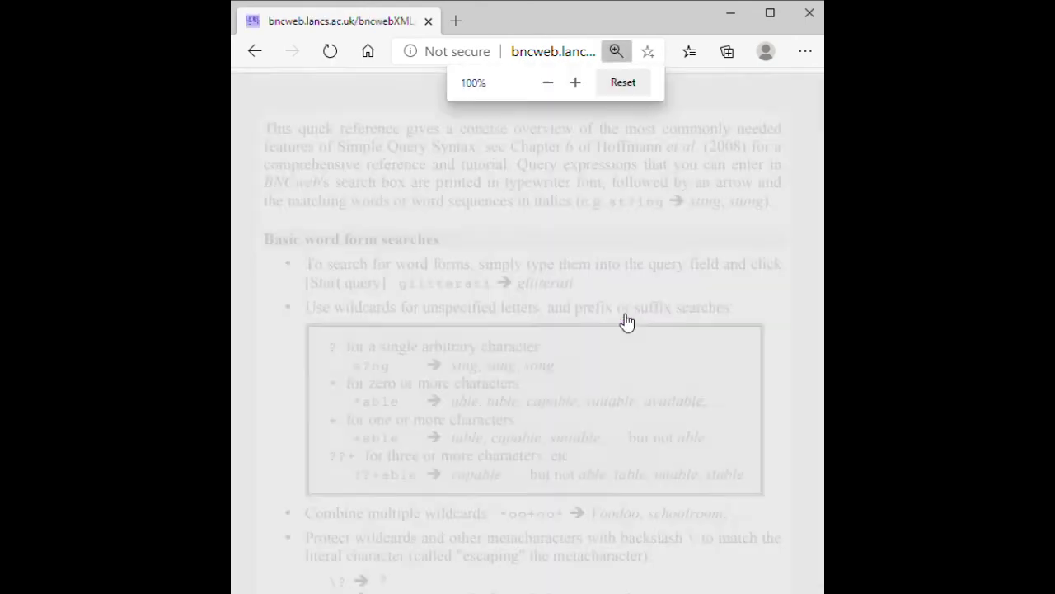
pyautogui.scroll(-10, 577, 281)
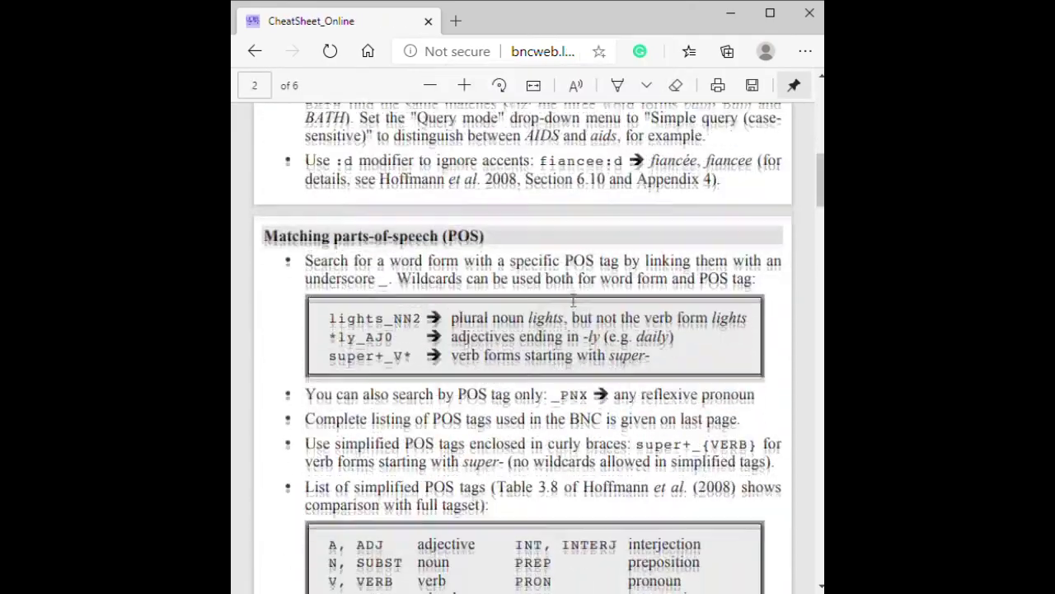
pyautogui.scroll(-8, 568, 313)
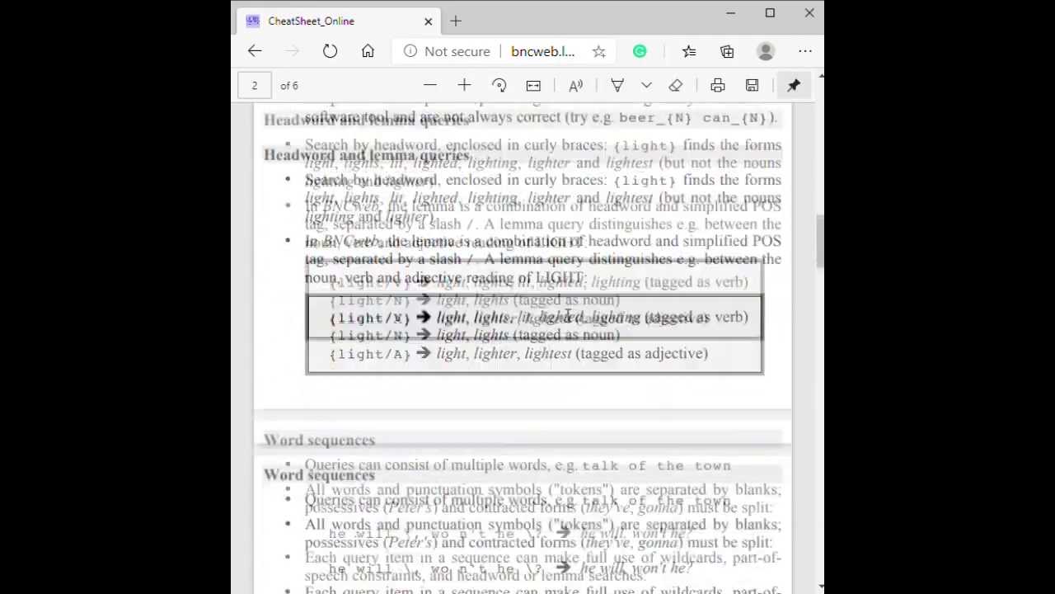
pyautogui.scroll(12, 564, 318)
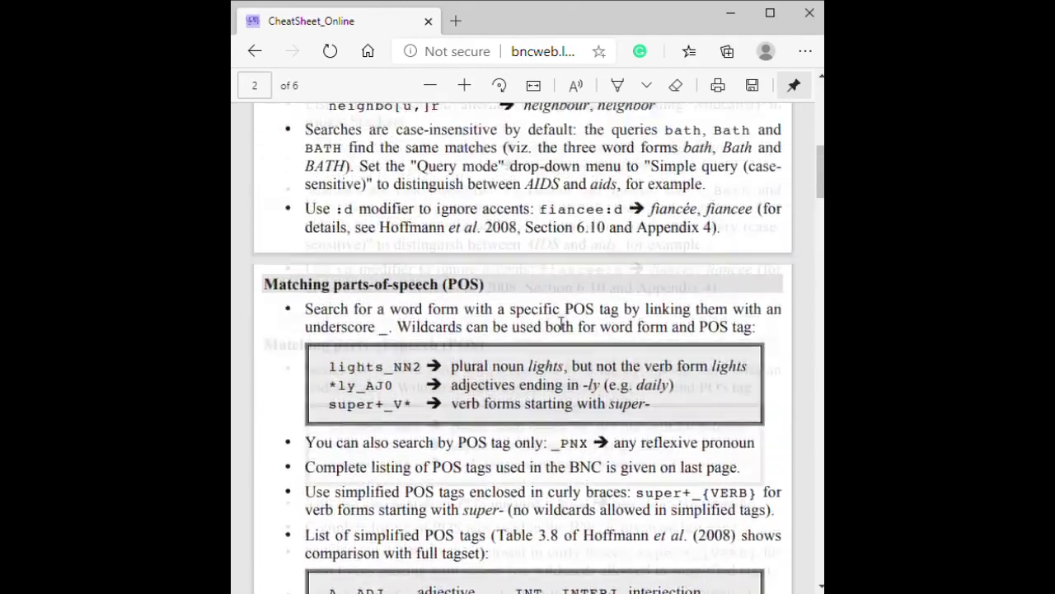
pyautogui.scroll(4, 561, 321)
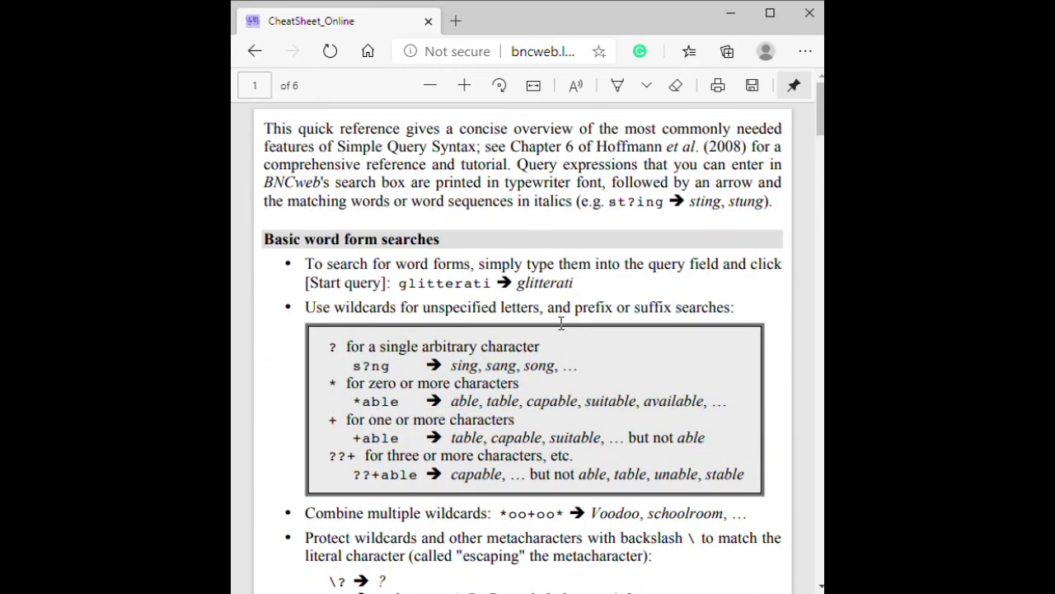